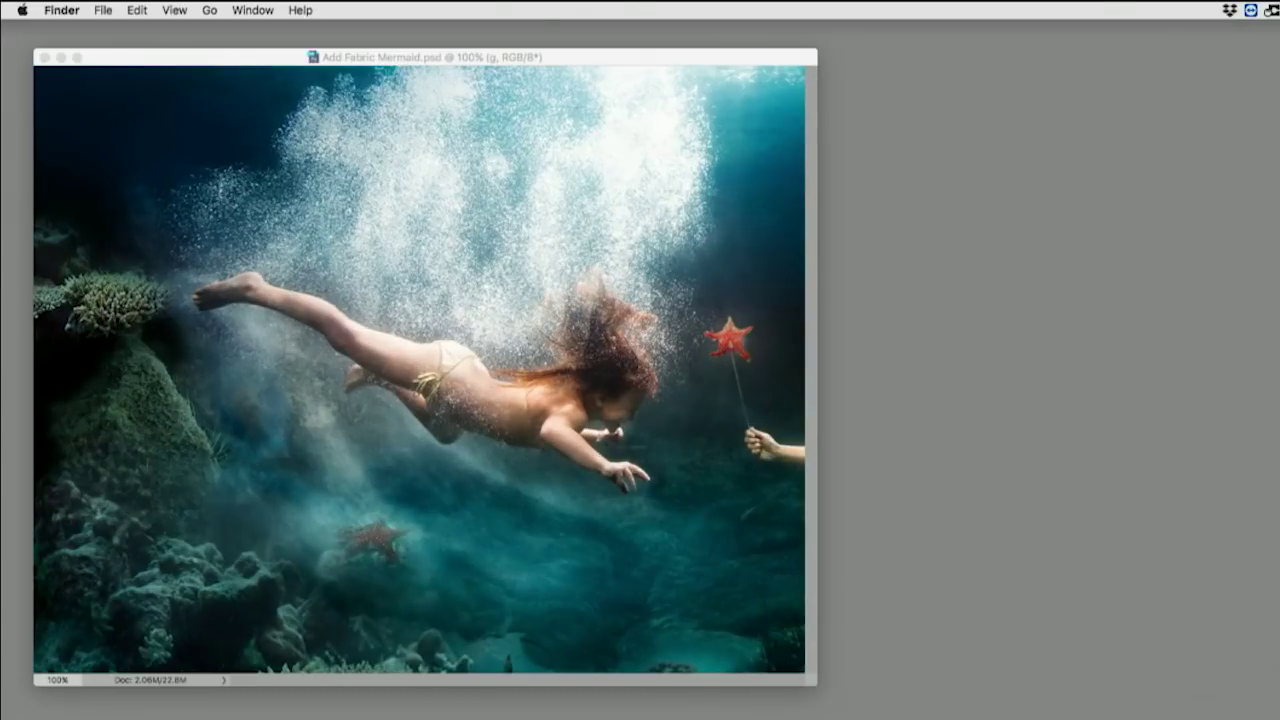
- Bring the Photoshop document forward, enlarge its window and close the Actions panel
{"action": "left_click", "coordinate": [778, 62]}
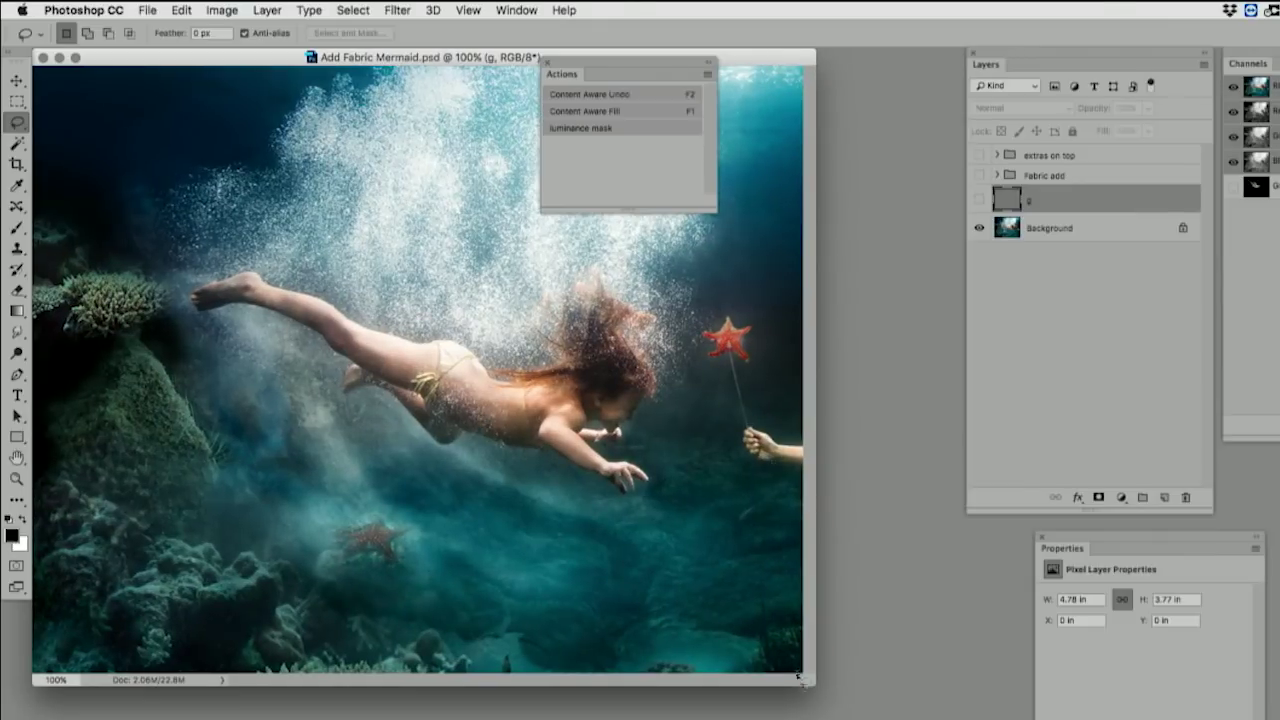
{"action": "left_click_drag", "start_coordinate": [815, 684], "coordinate": [960, 716]}
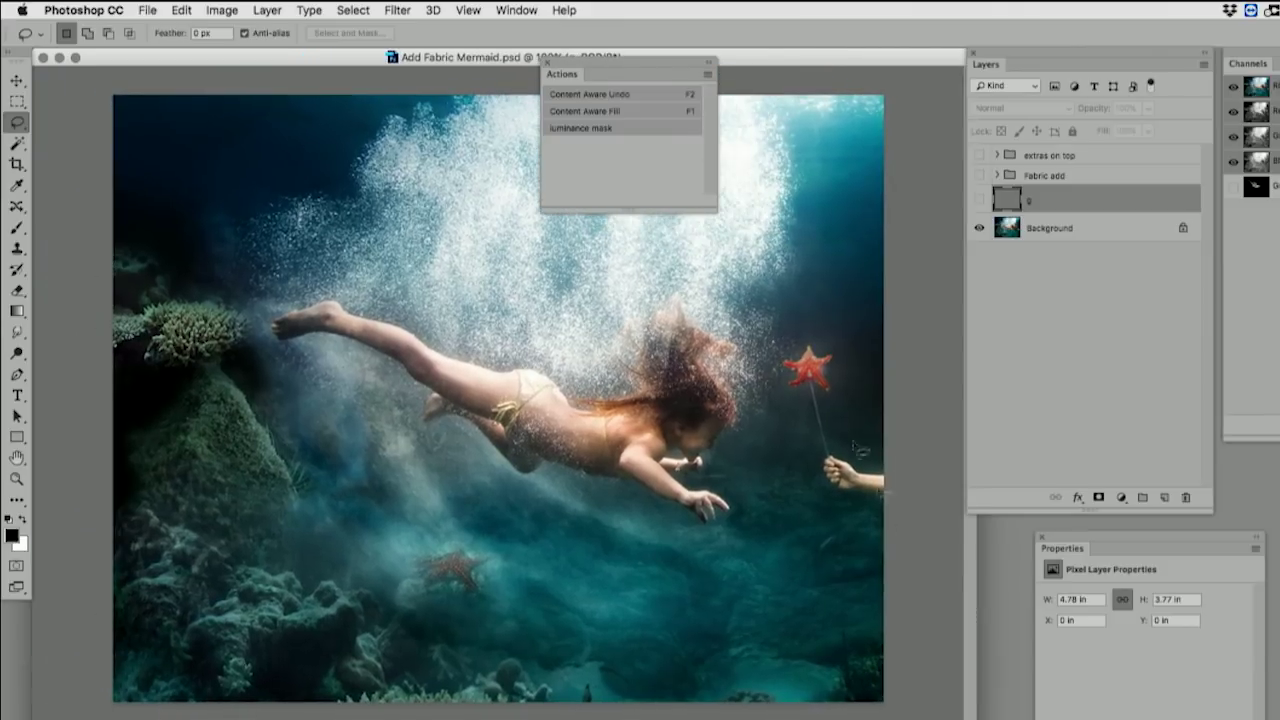
{"action": "left_click", "coordinate": [546, 64]}
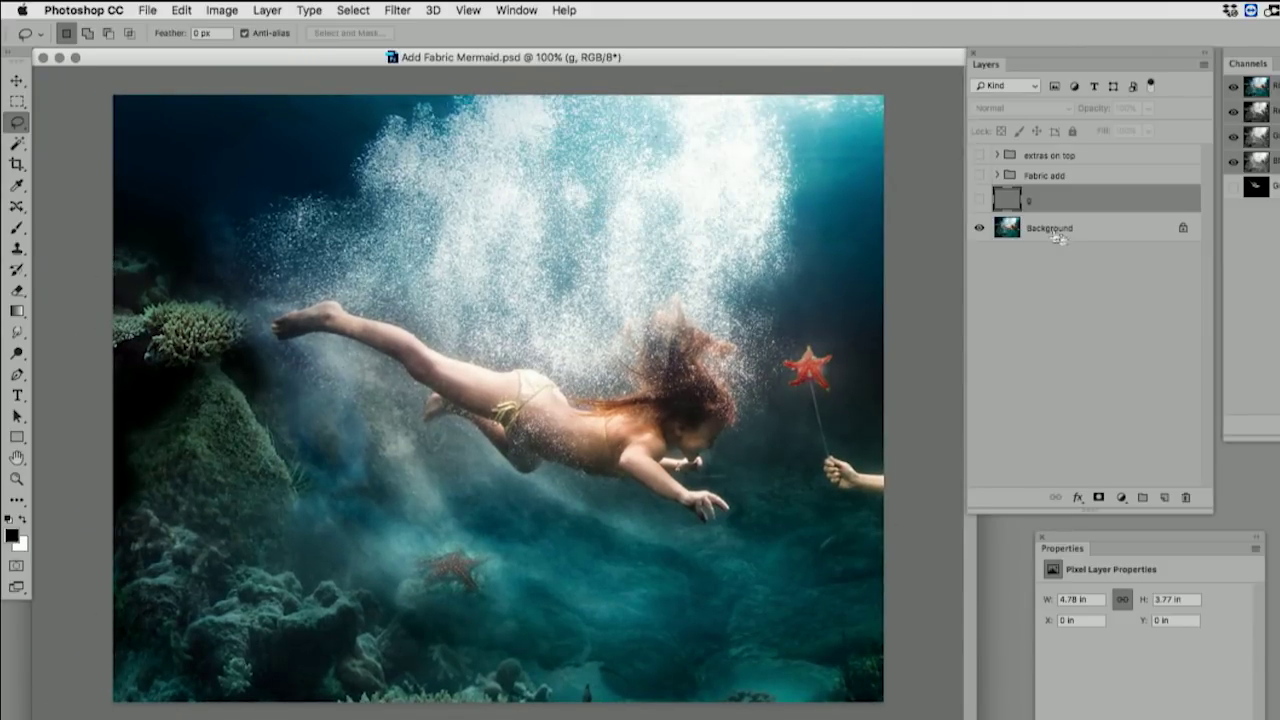
- Reveal layer g and Fabric add's layers in turn: flames, Gradient Map 1 copy, Drop Shadow, add white
{"action": "left_click", "coordinate": [978, 202]}
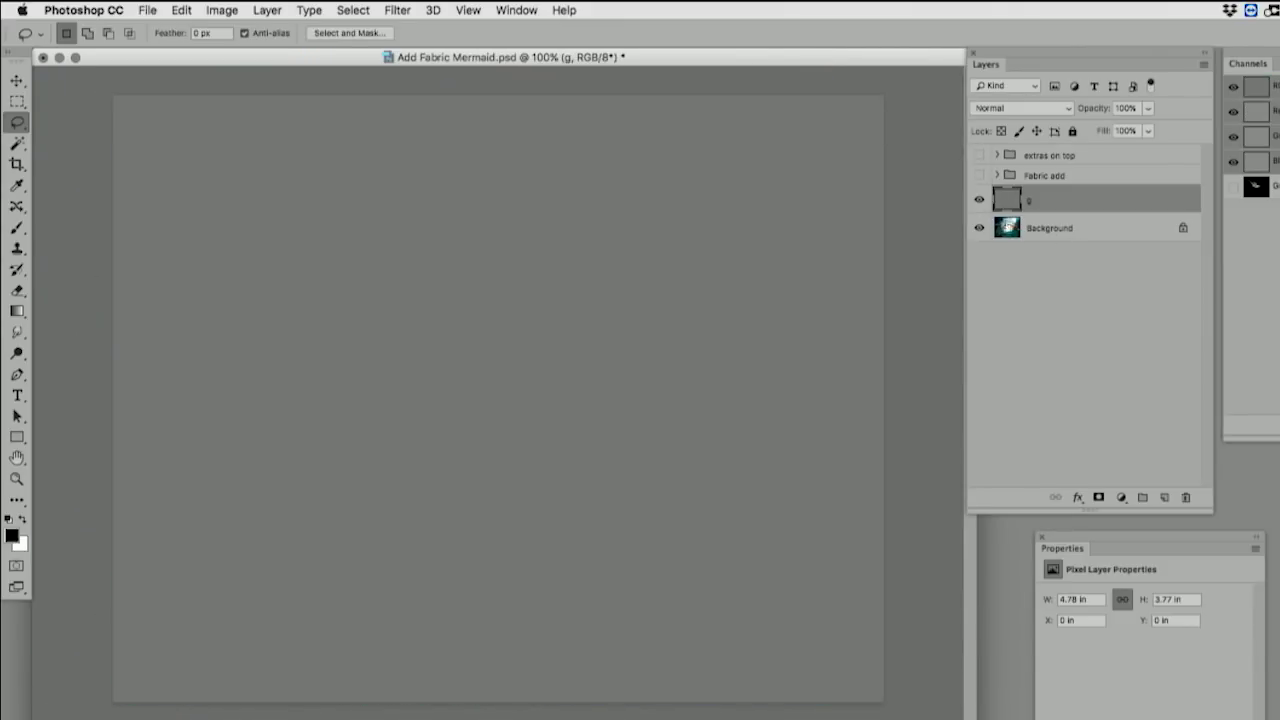
{"action": "left_click", "coordinate": [979, 176]}
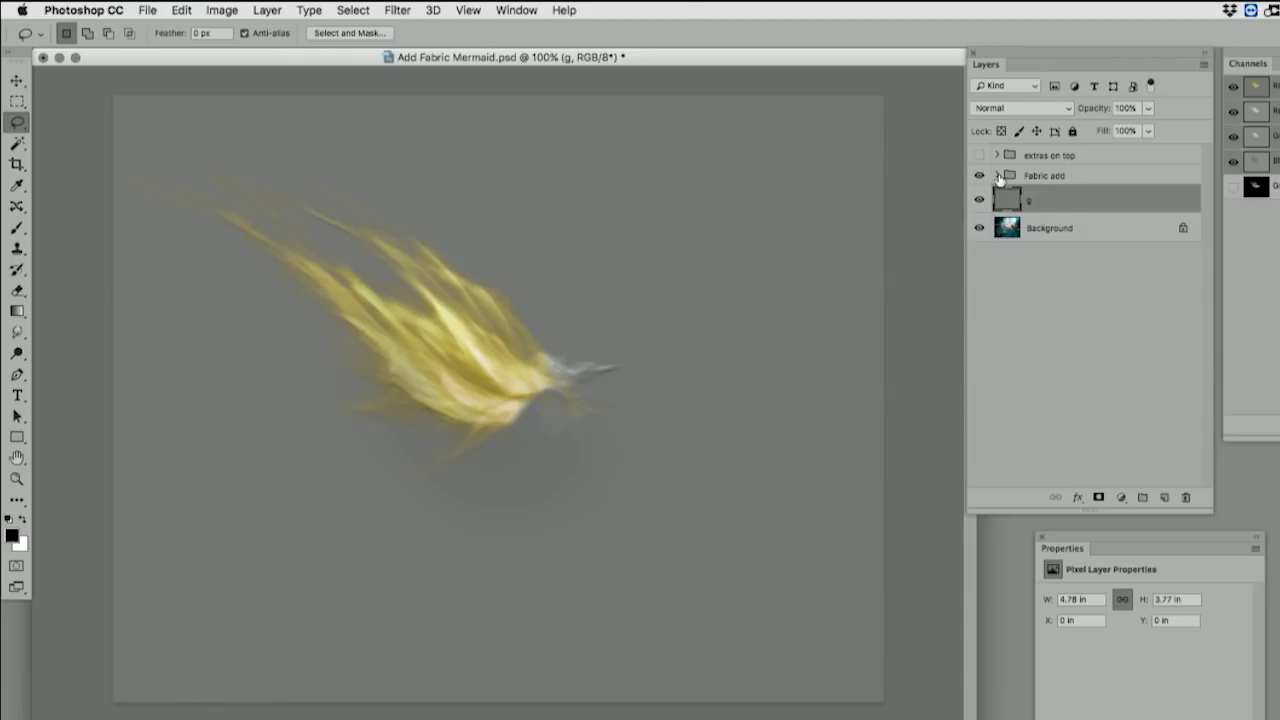
{"action": "left_click", "coordinate": [997, 176]}
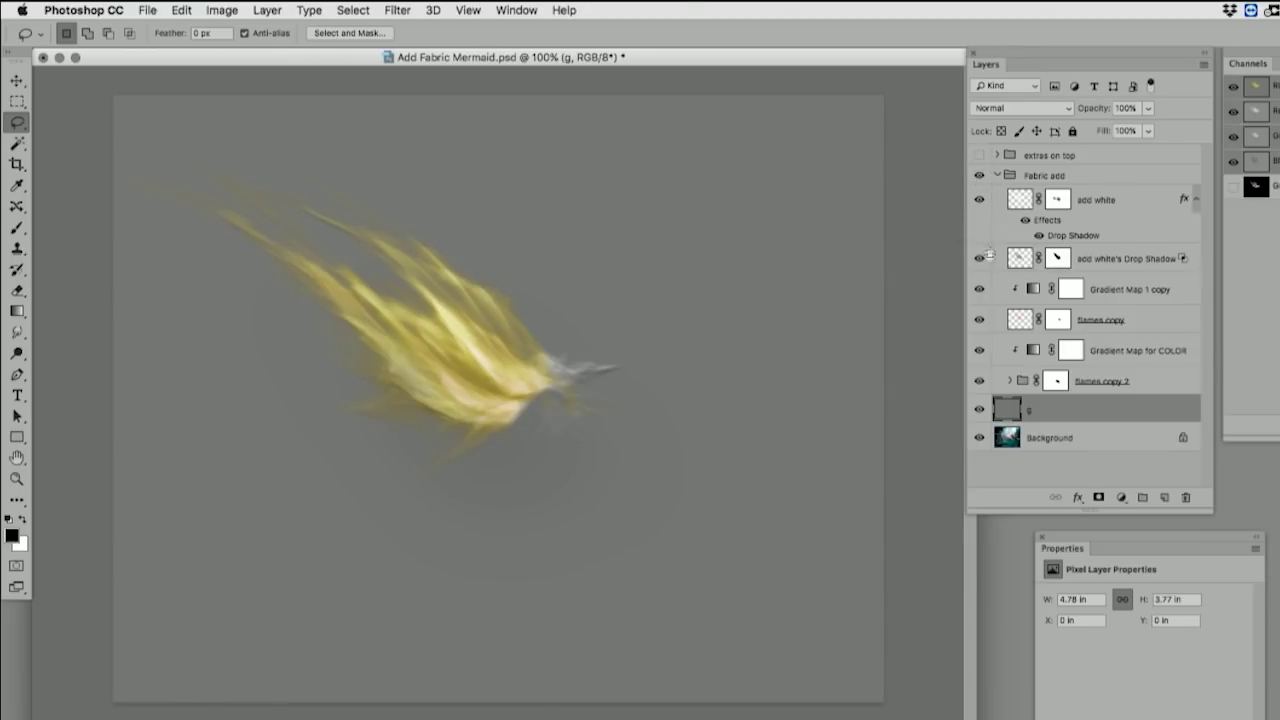
{"action": "left_click", "coordinate": [979, 350]}
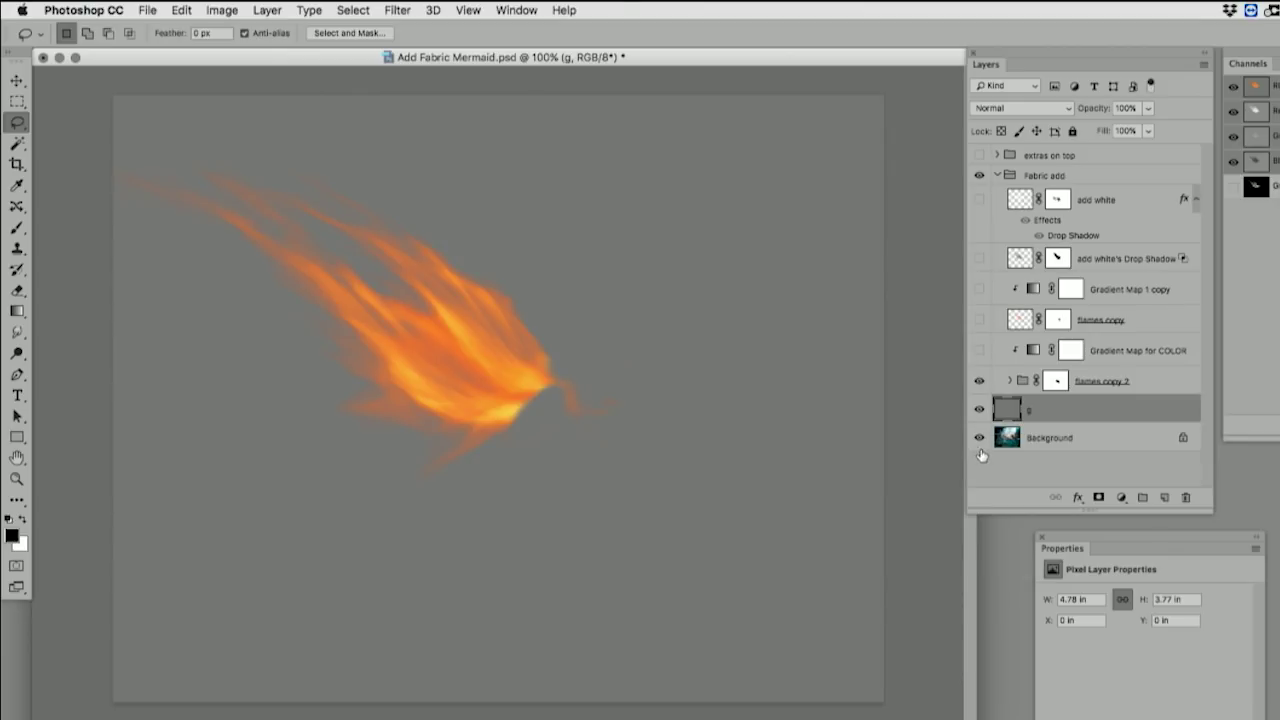
{"action": "left_click", "coordinate": [1010, 381]}
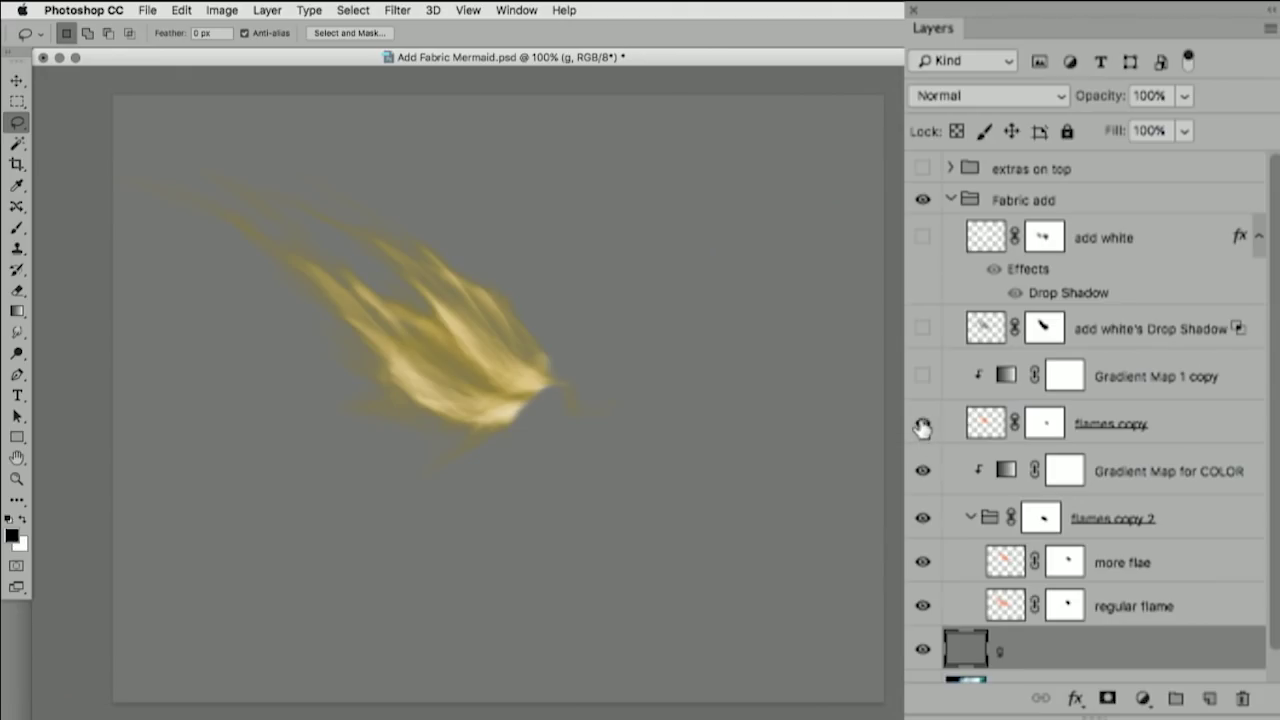
{"action": "left_click", "coordinate": [920, 423]}
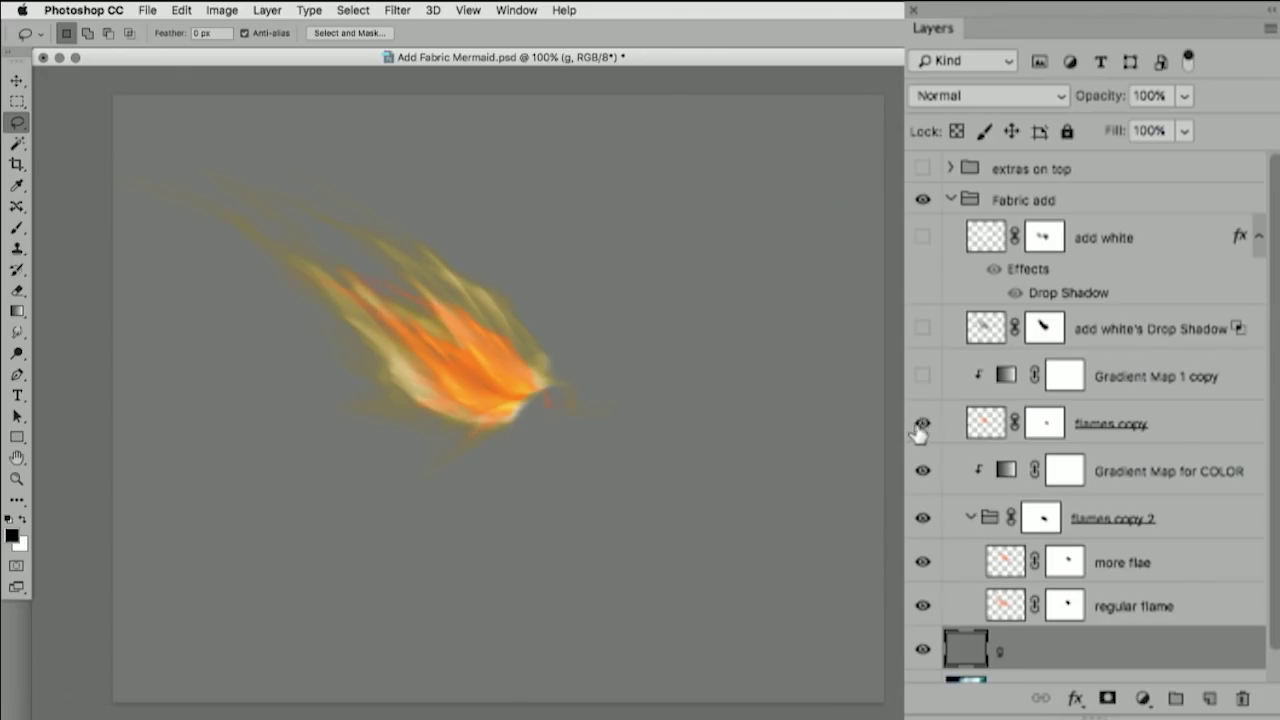
{"action": "left_click", "coordinate": [922, 376]}
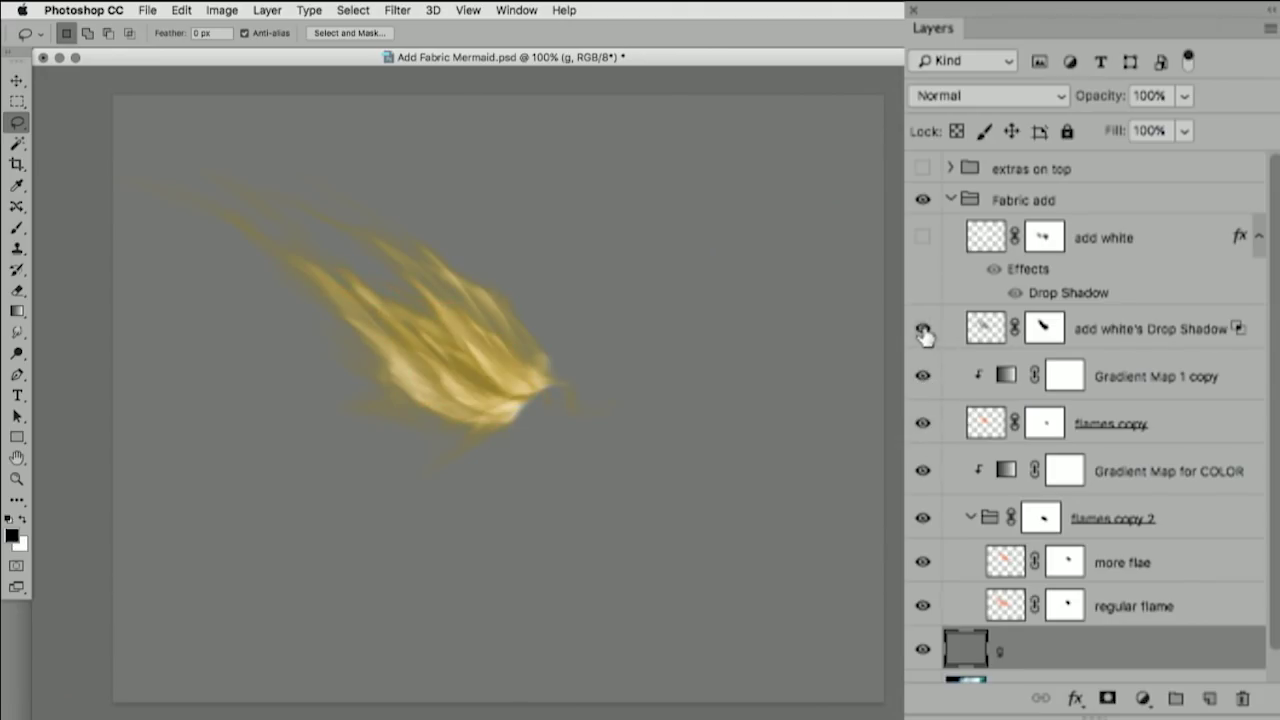
{"action": "left_click", "coordinate": [922, 328]}
{"action": "left_click", "coordinate": [922, 237]}
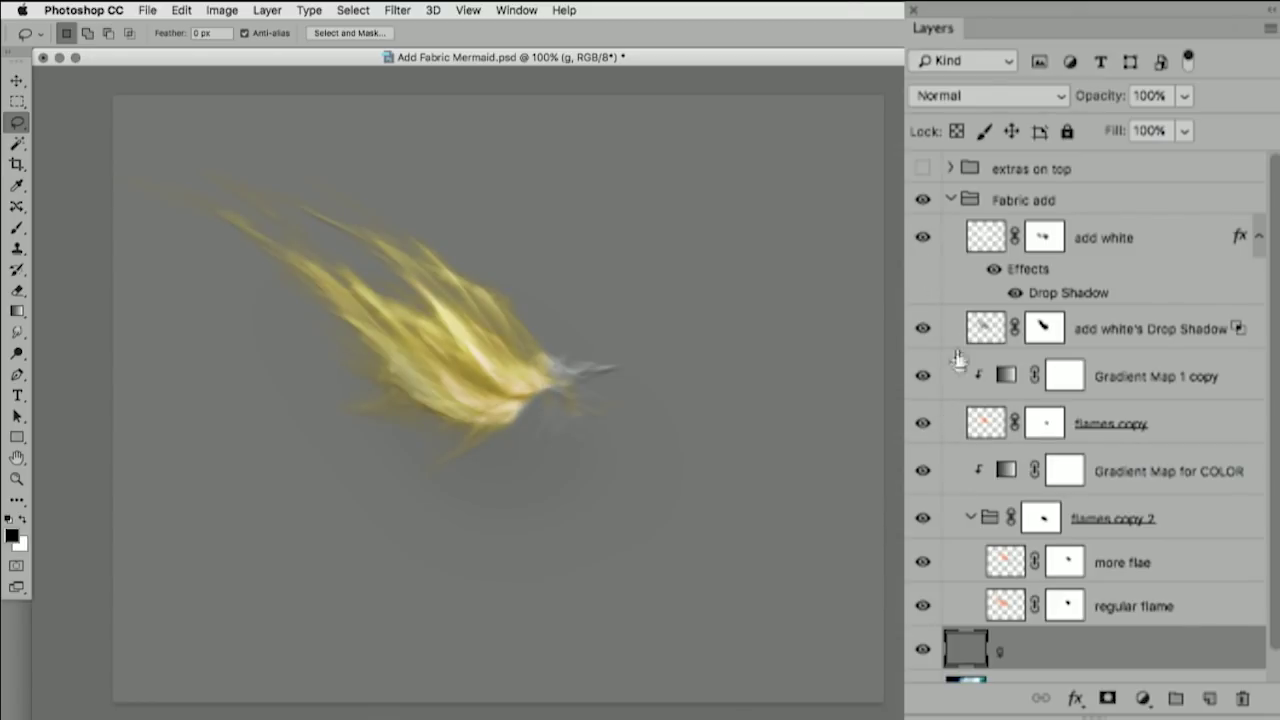
- Collapse Fabric add, then show the extras on top group and toggle its bubbles layer
{"action": "left_click", "coordinate": [944, 204]}
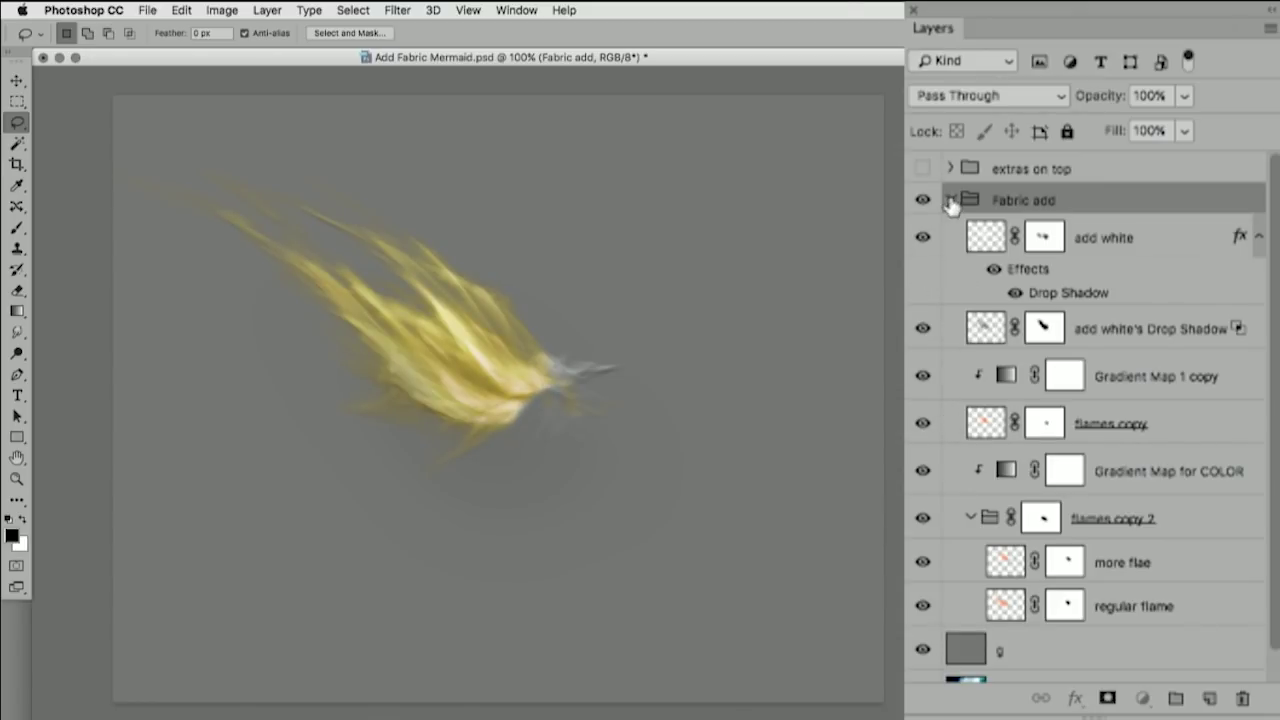
{"action": "left_click", "coordinate": [950, 199]}
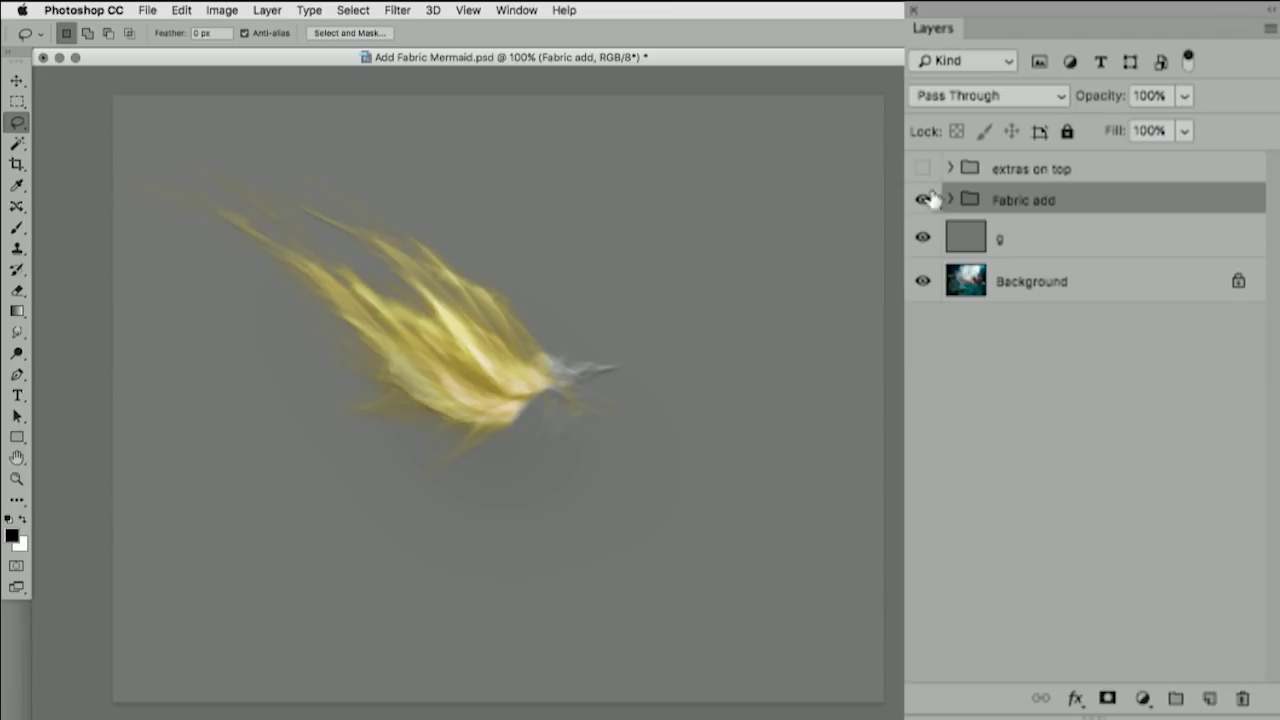
{"action": "left_click", "coordinate": [922, 172]}
{"action": "left_click", "coordinate": [950, 168]}
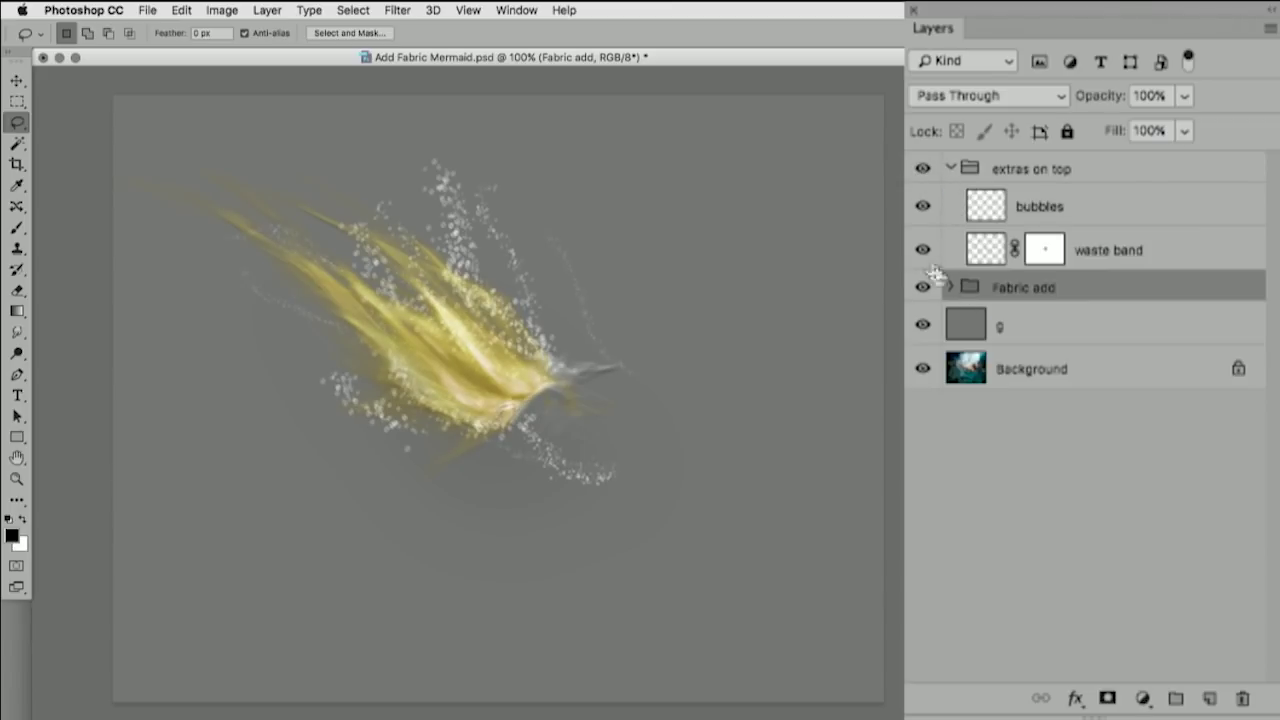
{"action": "left_click", "coordinate": [922, 206]}
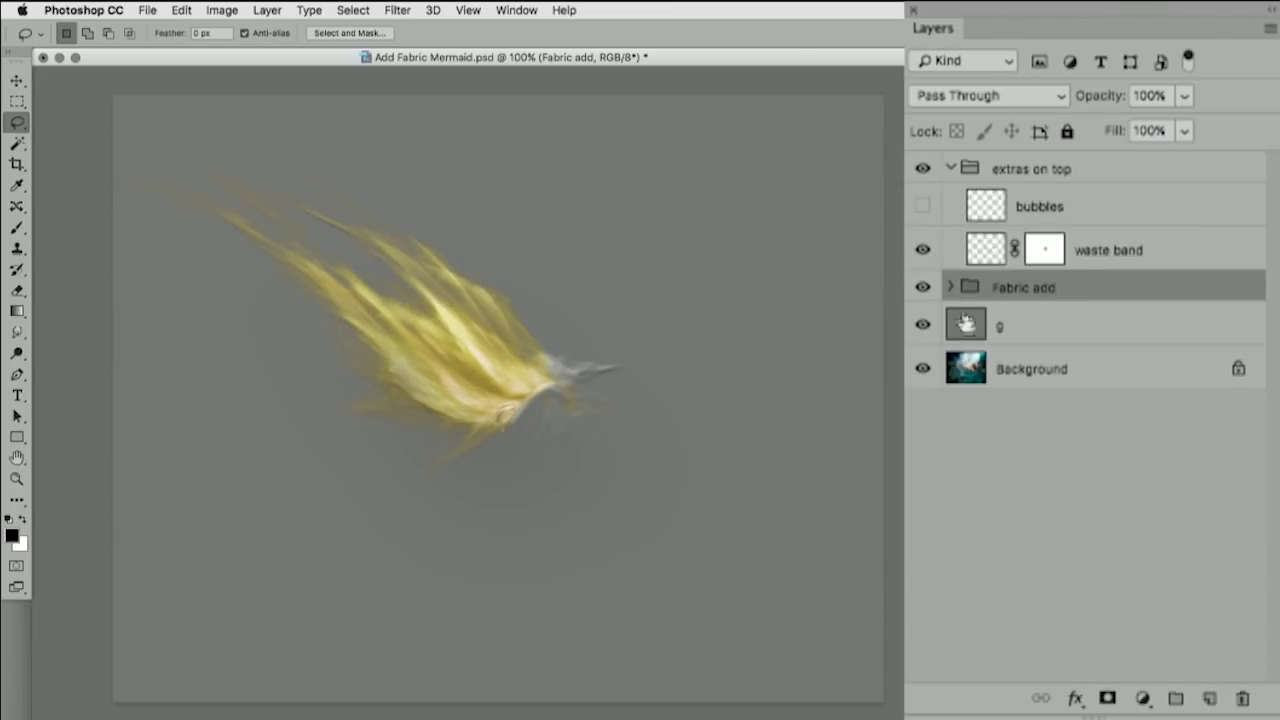
{"action": "left_click", "coordinate": [922, 206]}
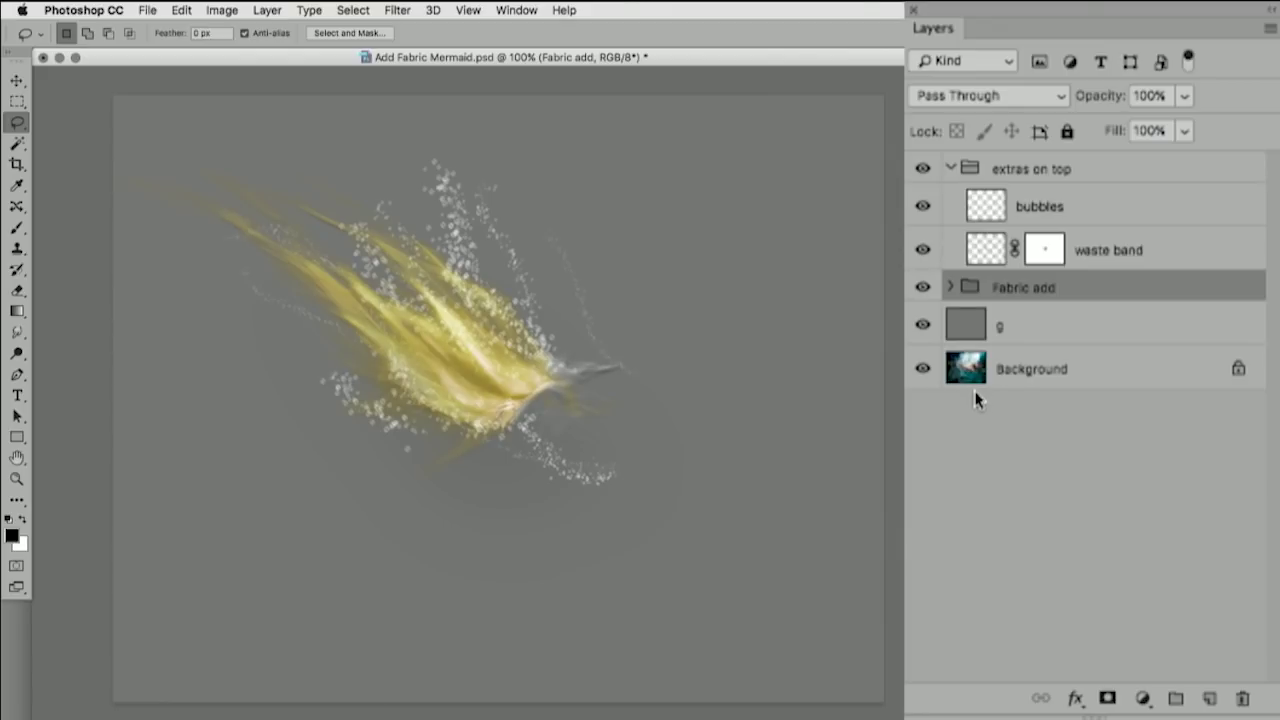
{"action": "left_click", "coordinate": [950, 168]}
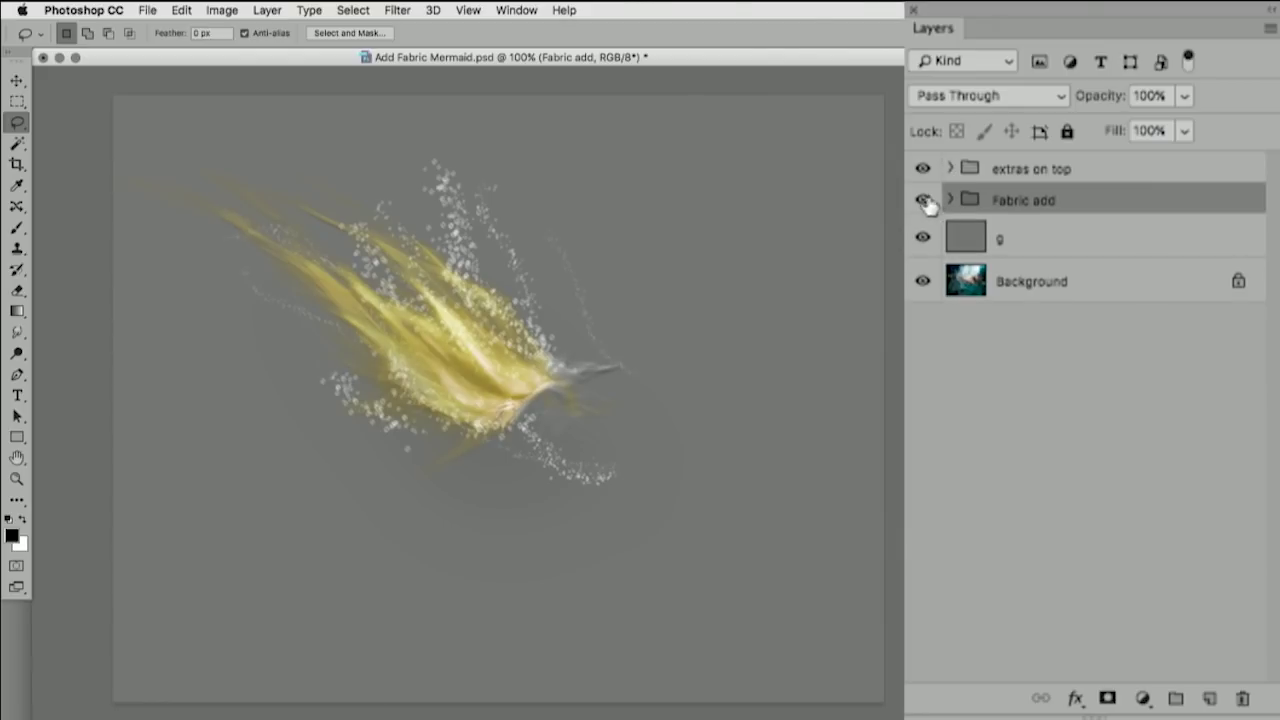
- Hide every layer above the photo and select the Background layer
{"action": "left_click_drag", "start_coordinate": [922, 200], "coordinate": [922, 168]}
{"action": "left_click", "coordinate": [922, 237]}
{"action": "left_click", "coordinate": [966, 282]}
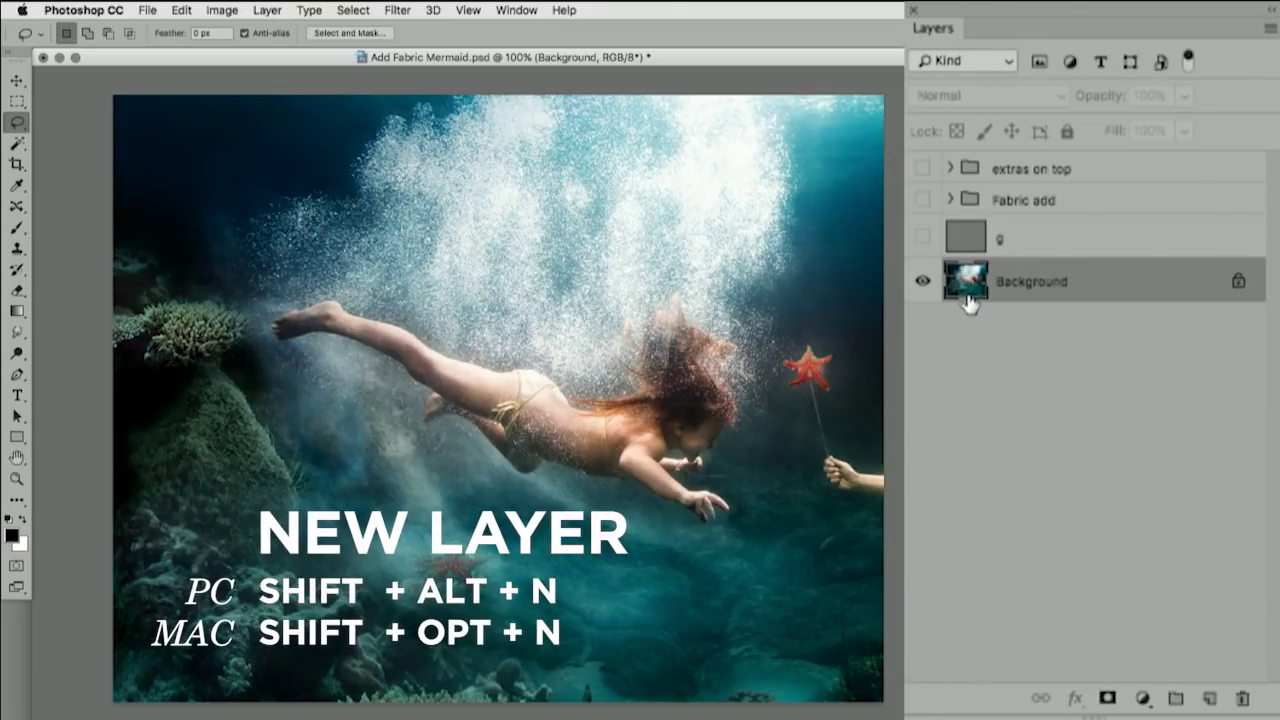
- Add a layer named 'NEW layer' and trace a curved pen path along the swimmer's leg to her hip
{"action": "key", "text": "shift+alt+n"}
{"action": "type", "text": "NEW"}
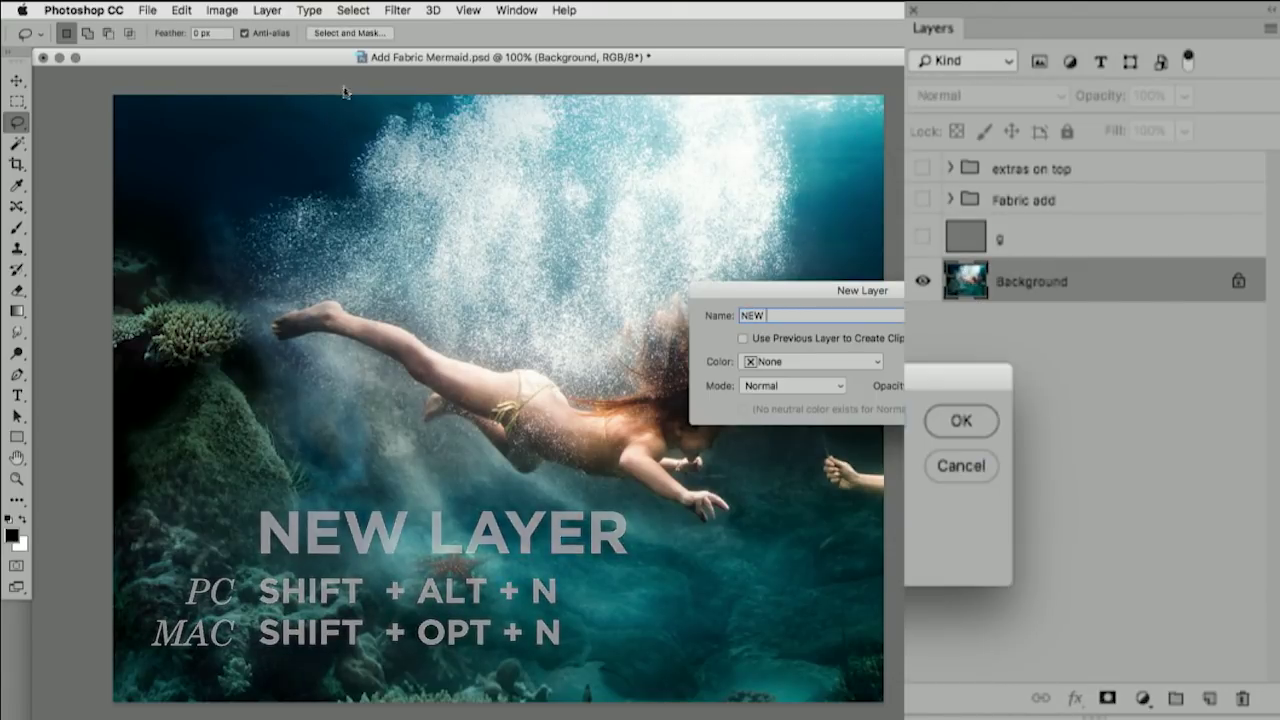
{"action": "type", "text": " layer"}
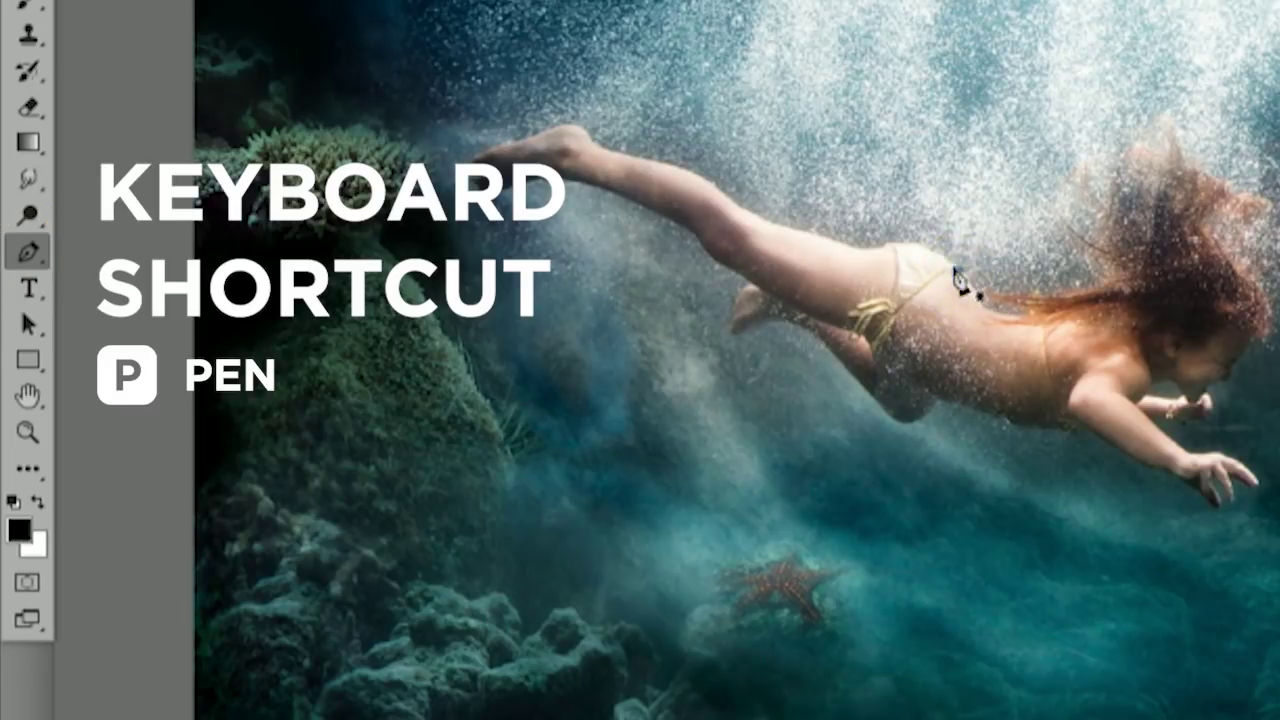
{"action": "left_click", "coordinate": [876, 241]}
{"action": "left_click", "coordinate": [807, 232]}
{"action": "left_click_drag", "start_coordinate": [651, 103], "coordinate": [670, 199]}
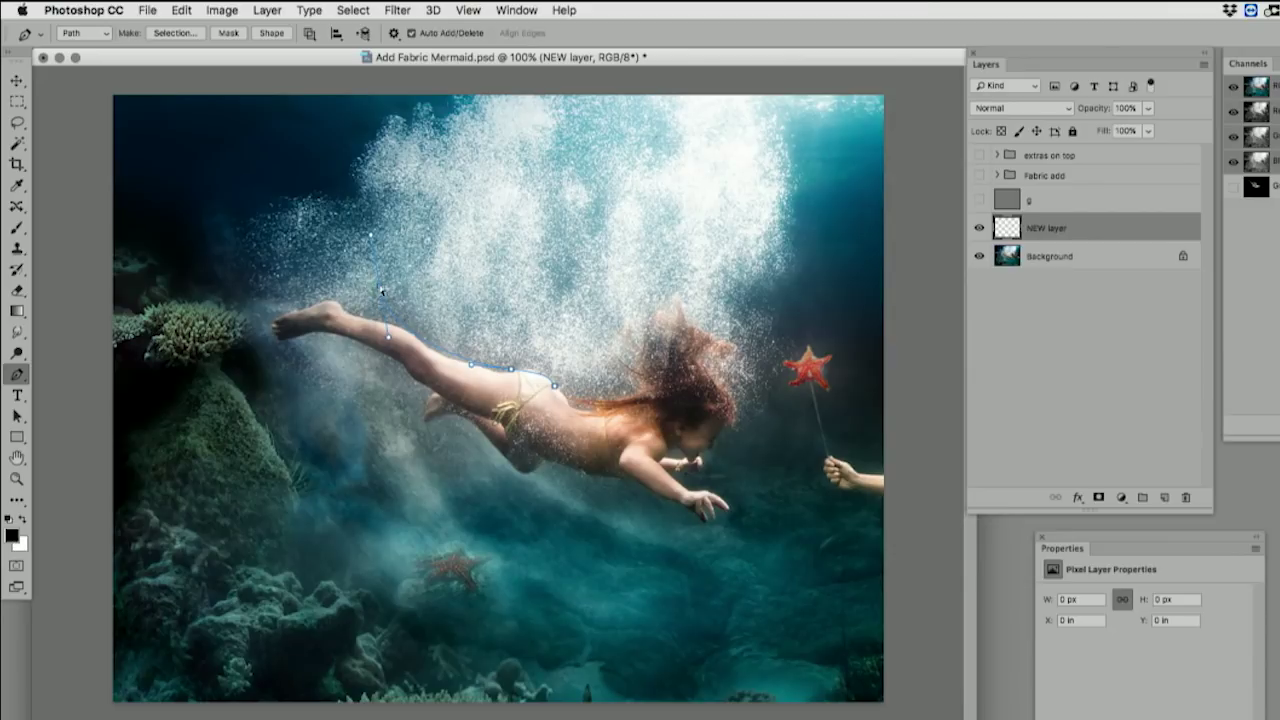
{"action": "left_click_drag", "start_coordinate": [381, 291], "coordinate": [354, 271]}
{"action": "mouse_move", "coordinate": [486, 371]}
{"action": "left_mouse_down"}
{"action": "mouse_move", "coordinate": [510, 369]}
{"action": "mouse_move", "coordinate": [493, 368]}
{"action": "left_mouse_up"}
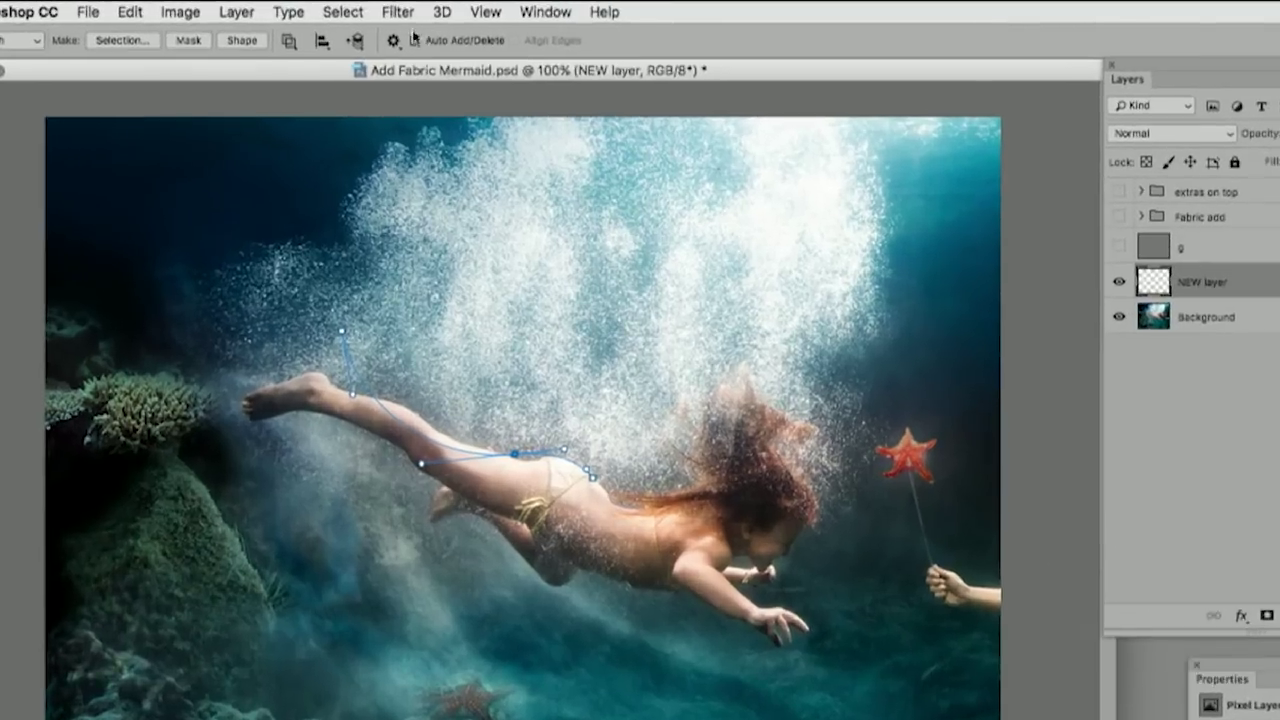
{"action": "left_click", "coordinate": [397, 10]}
- In Filter > Render > Flame, keep One Flame Along Path and set the flame width to 5
{"action": "mouse_move", "coordinate": [462, 350]}
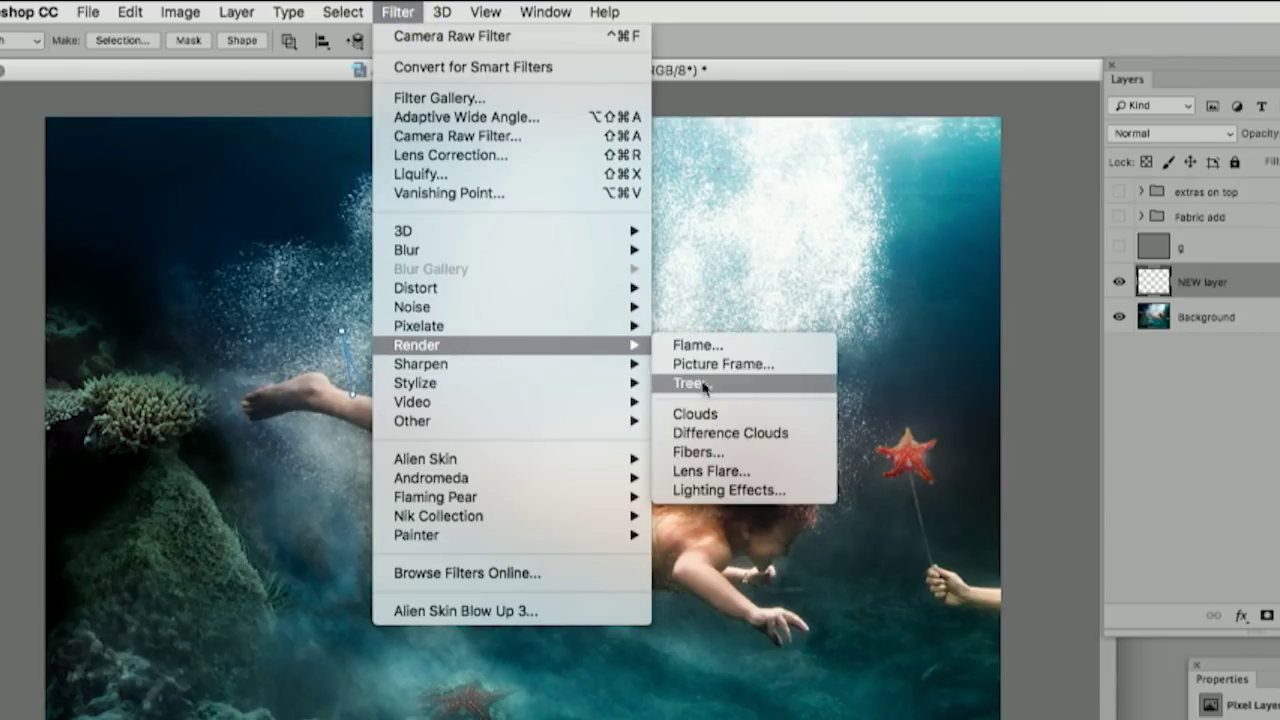
{"action": "left_click", "coordinate": [729, 350]}
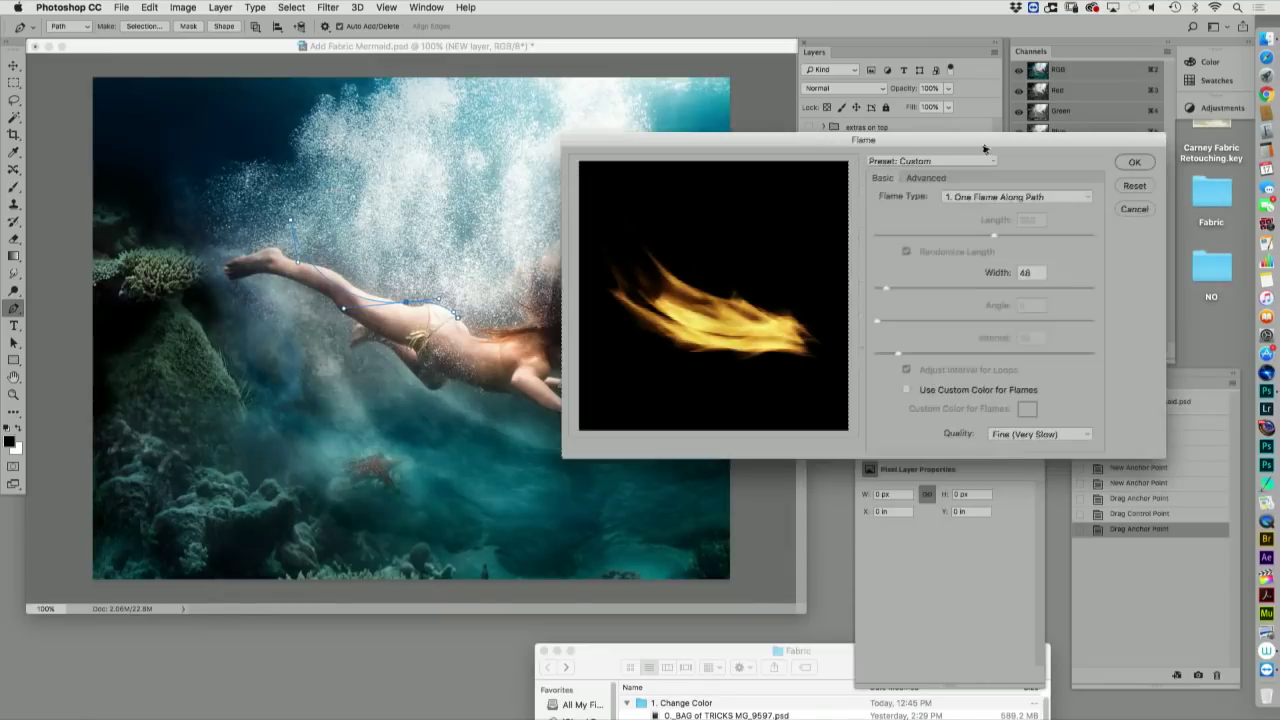
{"action": "left_click", "coordinate": [787, 253]}
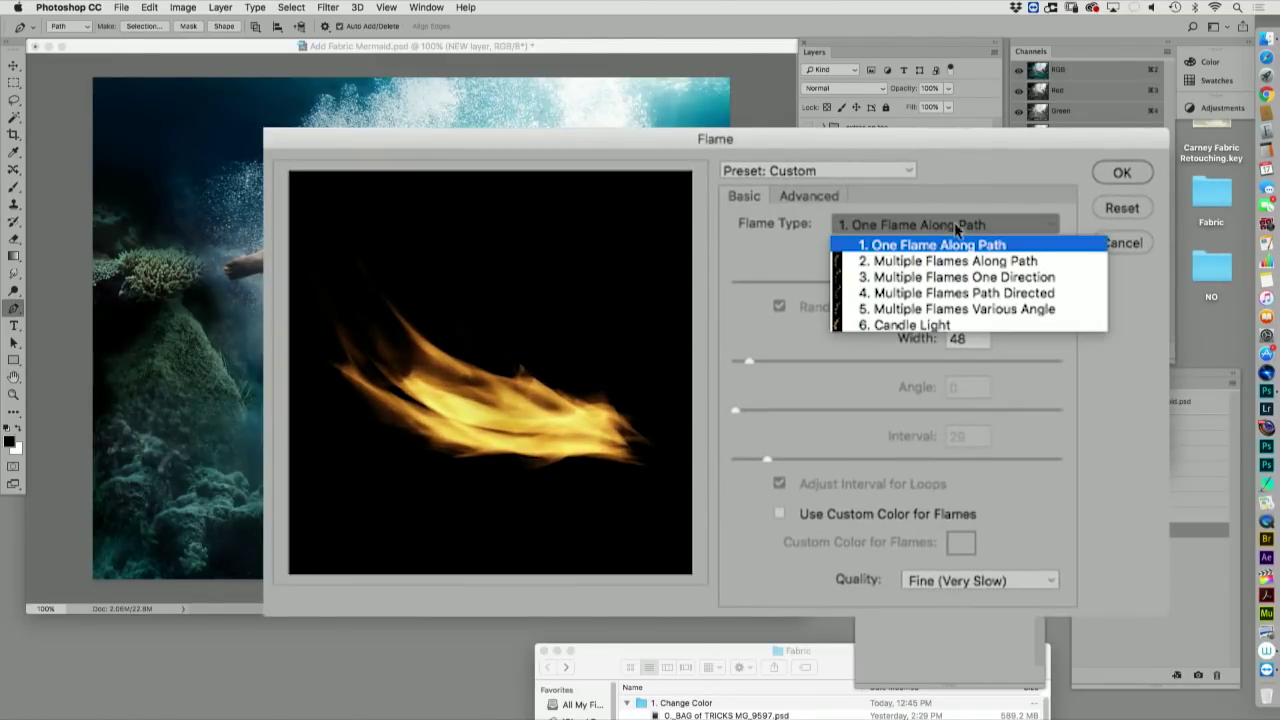
{"action": "left_click", "coordinate": [954, 222]}
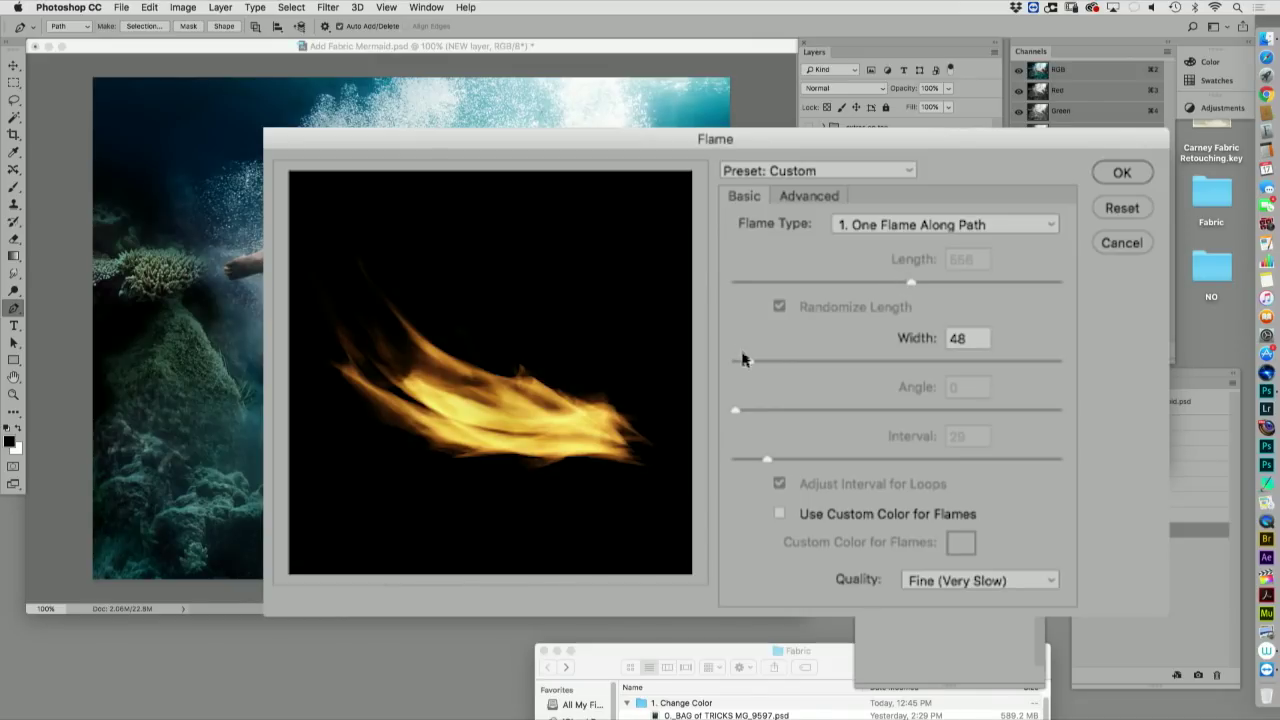
{"action": "mouse_move", "coordinate": [742, 359]}
{"action": "left_mouse_down"}
{"action": "mouse_move", "coordinate": [806, 368]}
{"action": "mouse_move", "coordinate": [738, 366]}
{"action": "left_mouse_up"}
{"action": "double_click", "coordinate": [955, 340]}
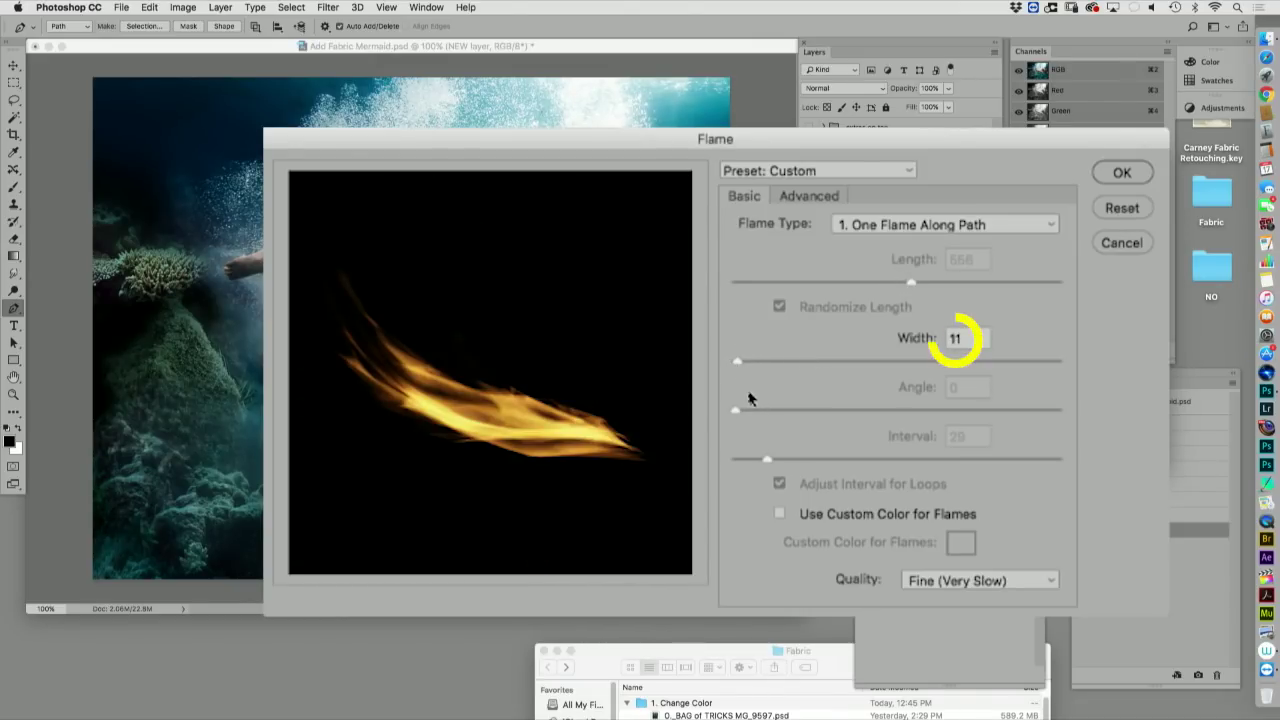
{"action": "type", "text": "5"}
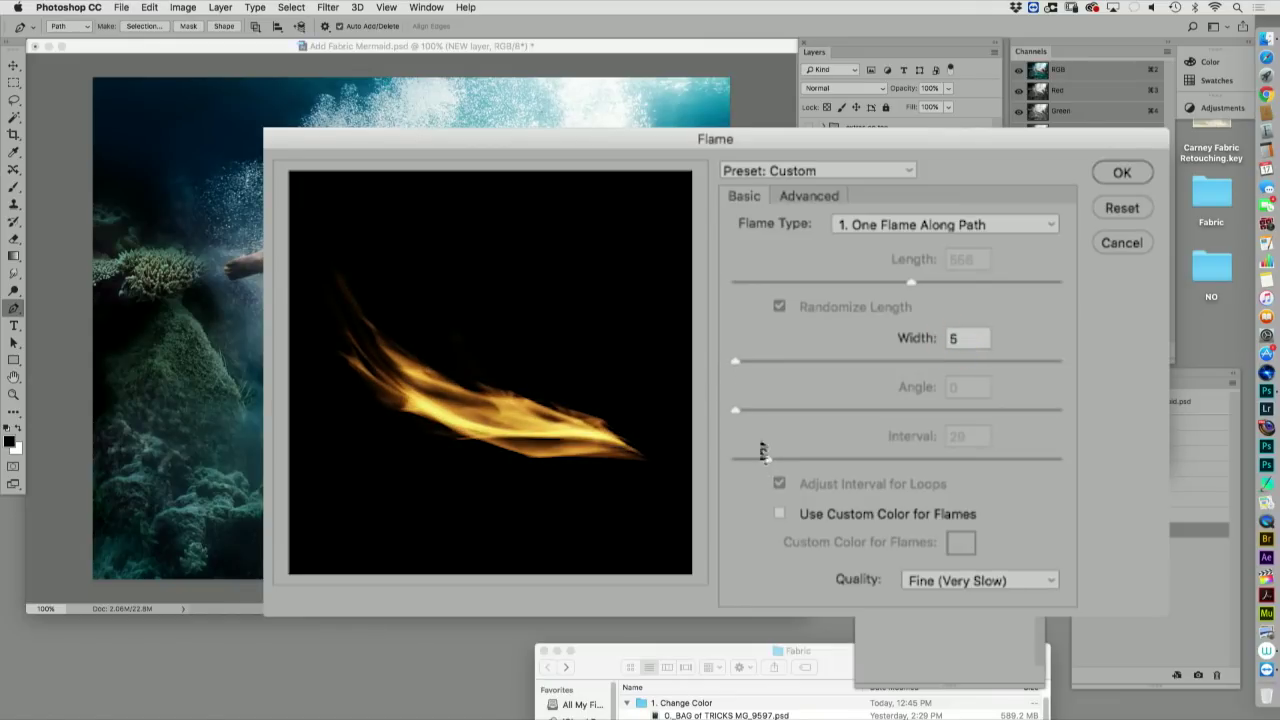
- In the Flame Advanced settings, raise turbulence and jag and set Flame Style to 3. Flat
{"action": "left_click", "coordinate": [806, 197]}
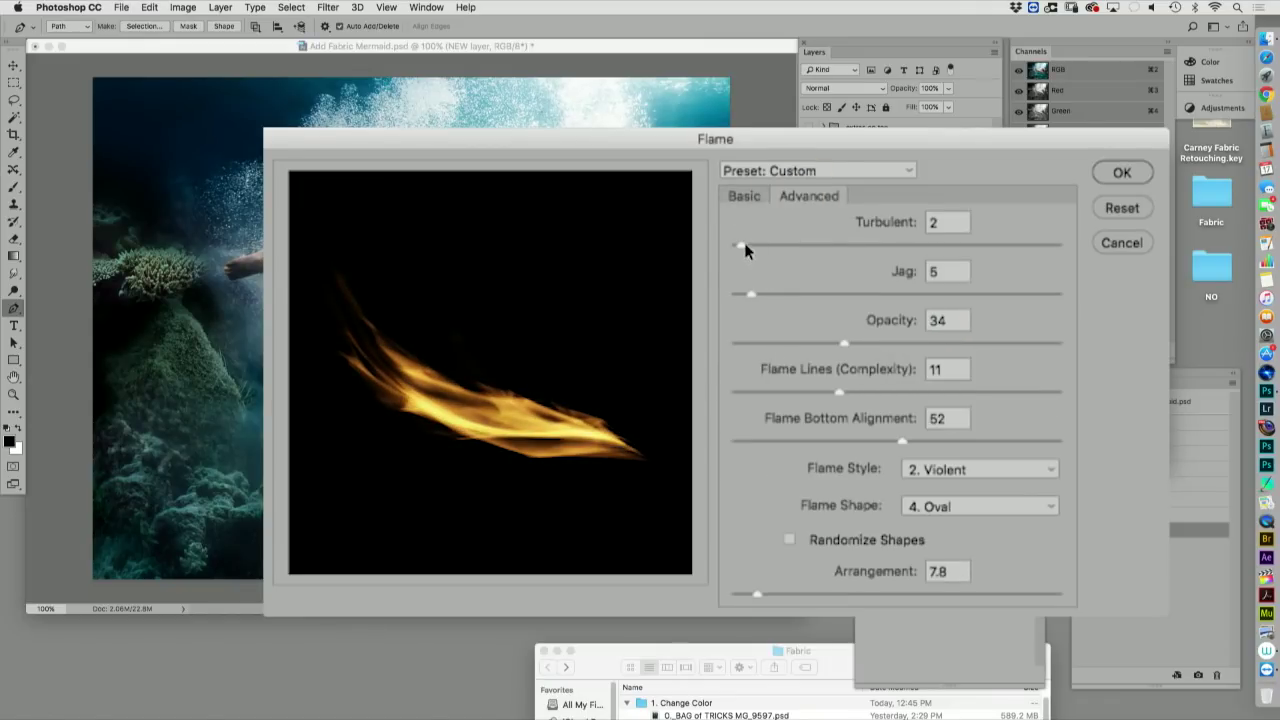
{"action": "left_click_drag", "start_coordinate": [741, 245], "coordinate": [861, 251]}
{"action": "left_click_drag", "start_coordinate": [751, 294], "coordinate": [841, 294]}
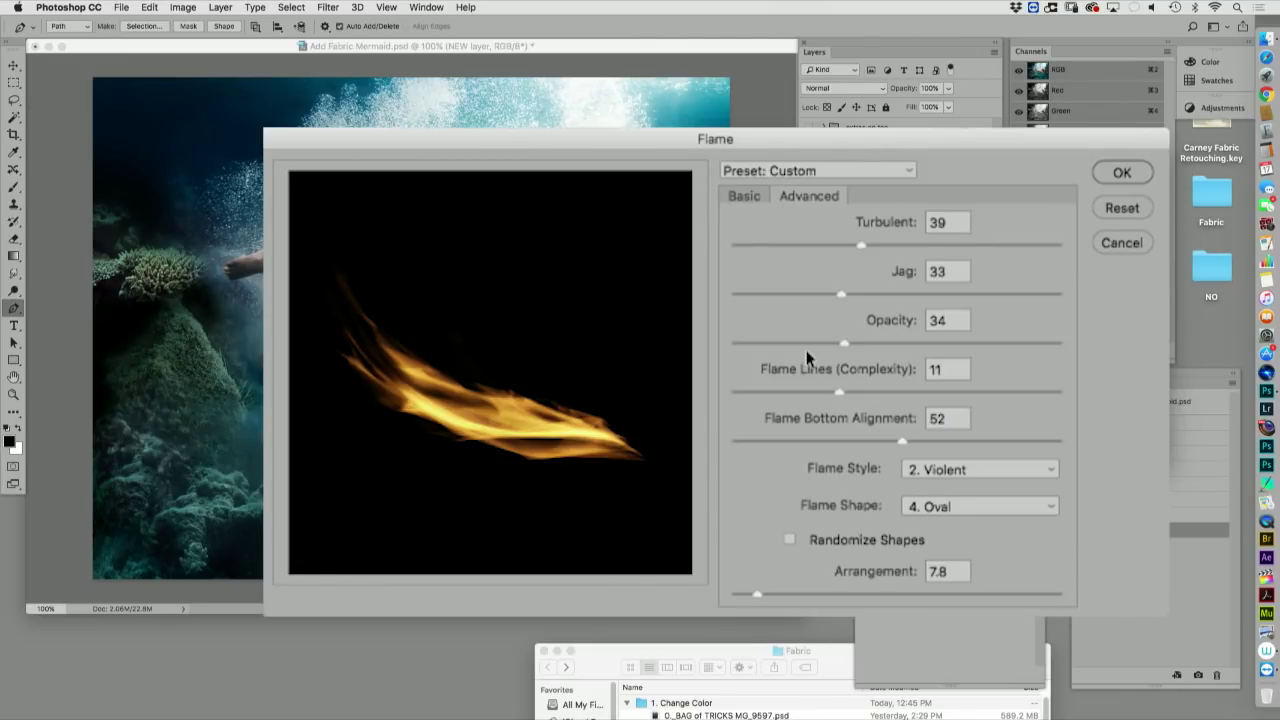
{"action": "left_click", "coordinate": [903, 465]}
{"action": "left_click", "coordinate": [935, 484]}
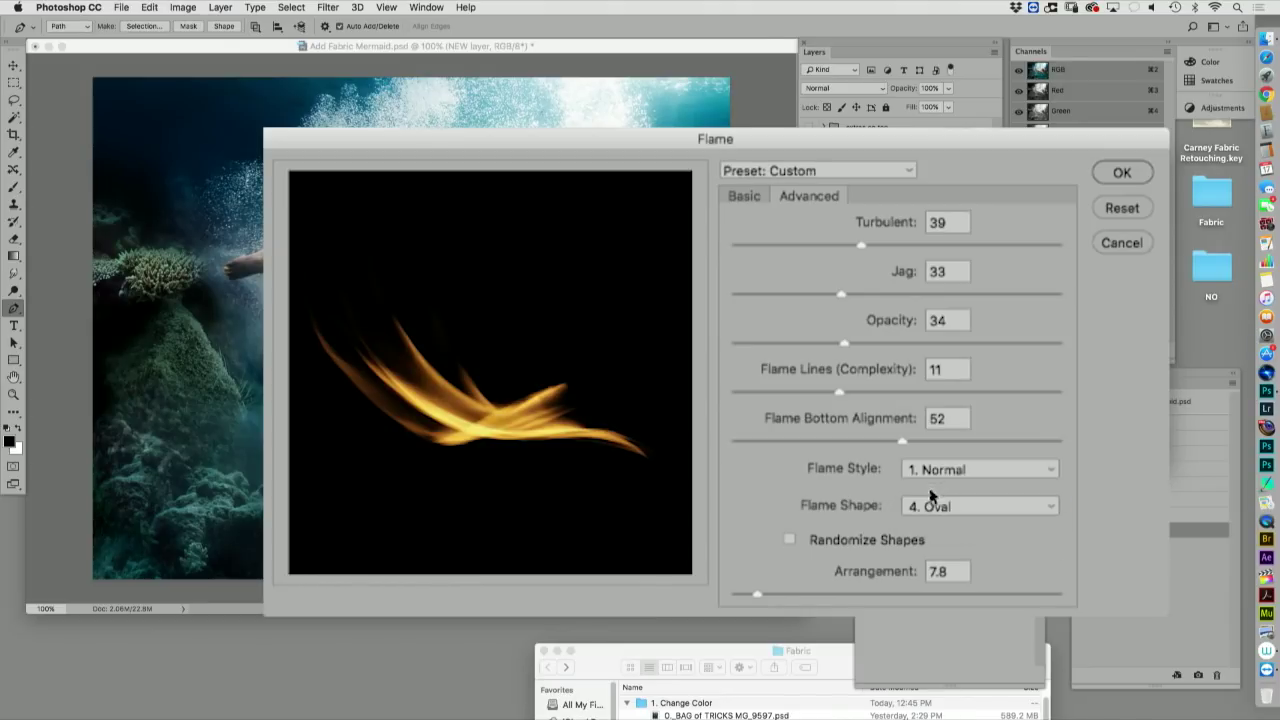
{"action": "left_click", "coordinate": [933, 470]}
{"action": "left_click", "coordinate": [929, 509]}
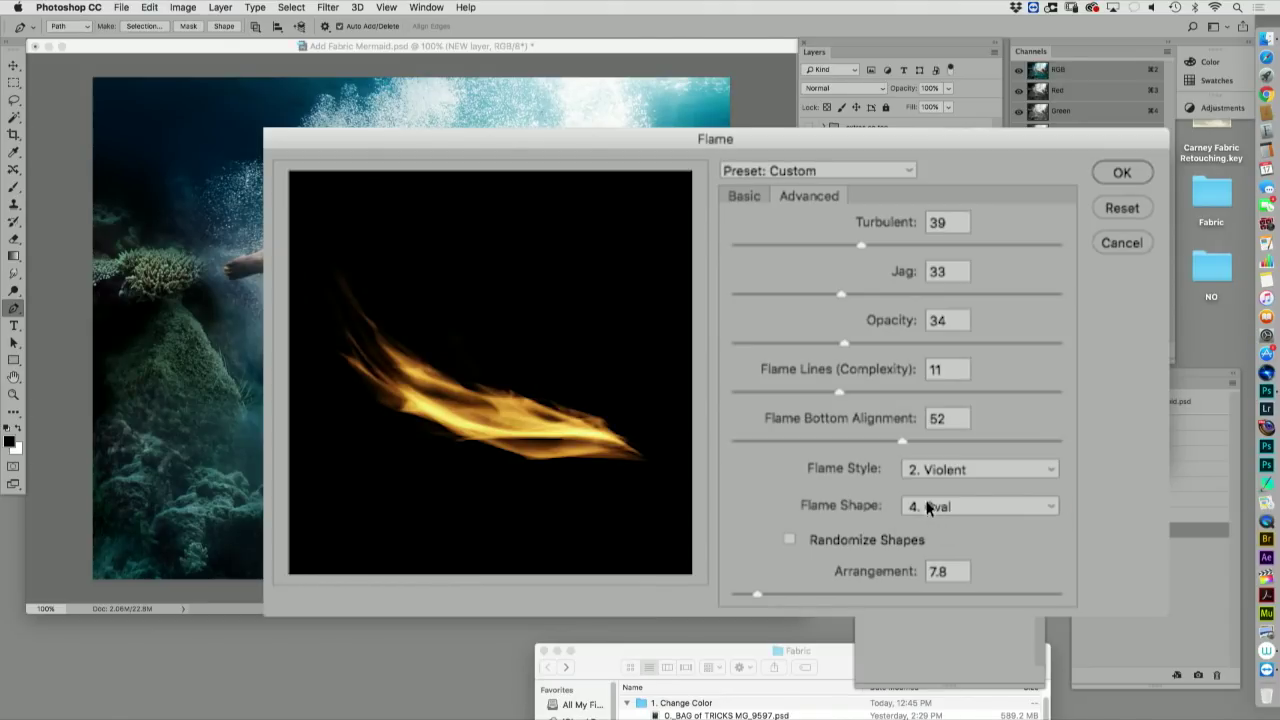
{"action": "left_click", "coordinate": [921, 478]}
{"action": "left_click", "coordinate": [928, 520]}
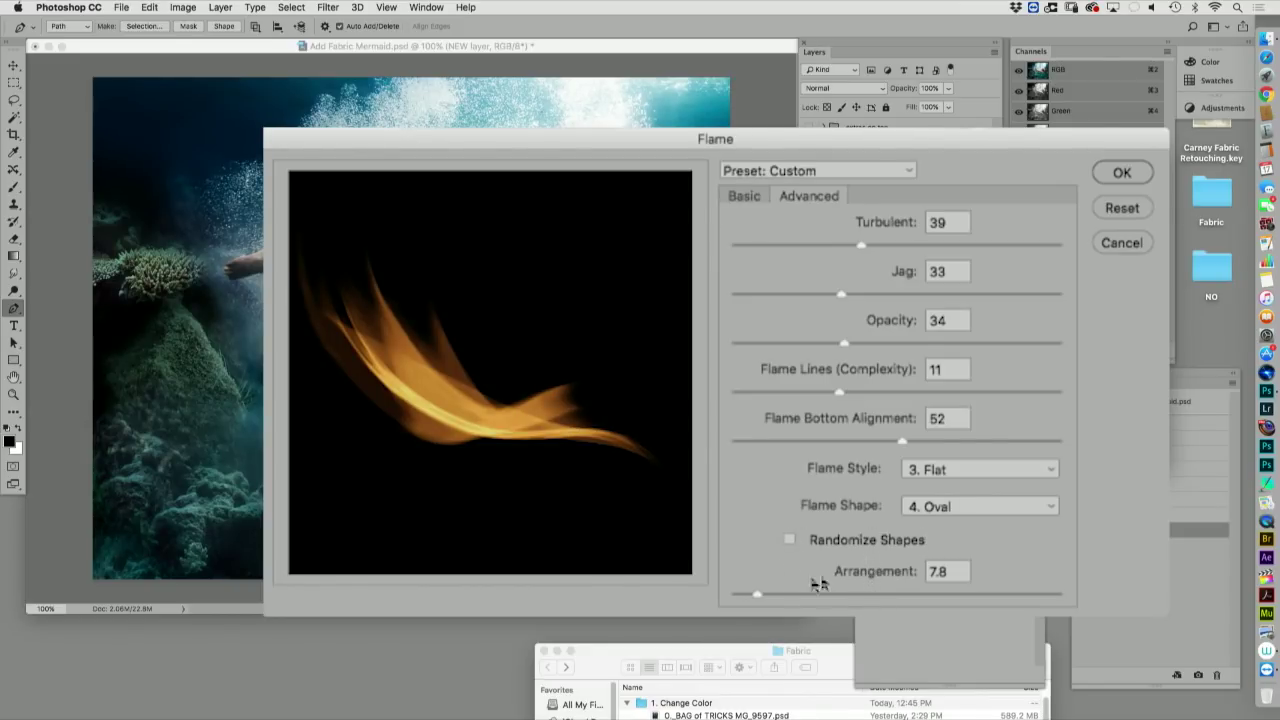
- Set the flame Arrangement to 64 and render the flame onto NEW layer
{"action": "left_click_drag", "start_coordinate": [756, 594], "coordinate": [808, 595]}
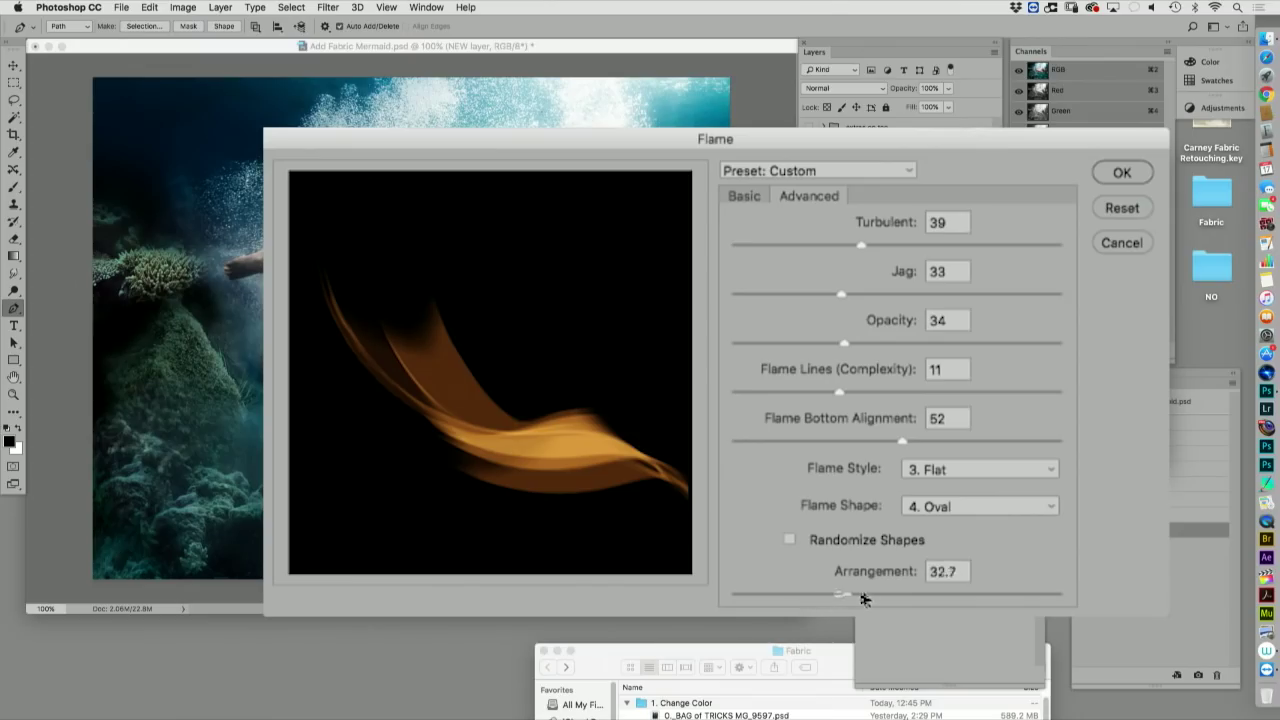
{"action": "left_click_drag", "start_coordinate": [864, 598], "coordinate": [969, 598]}
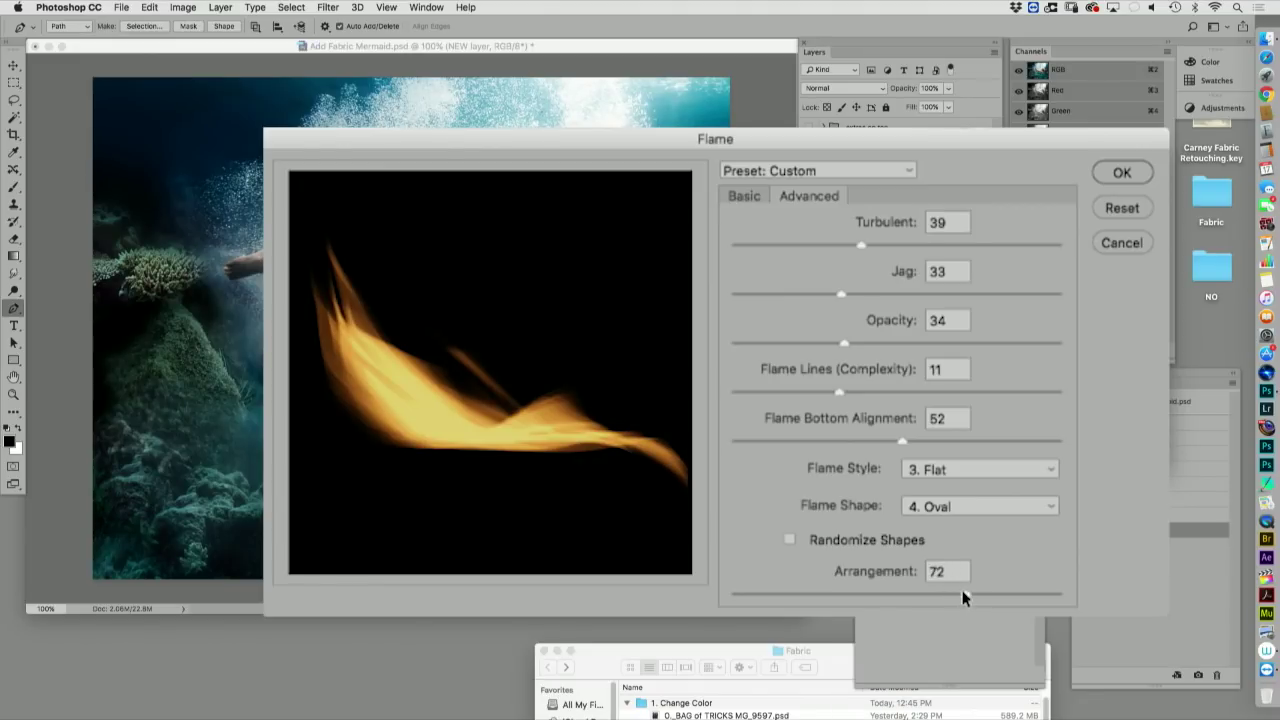
{"action": "left_click_drag", "start_coordinate": [963, 597], "coordinate": [920, 598]}
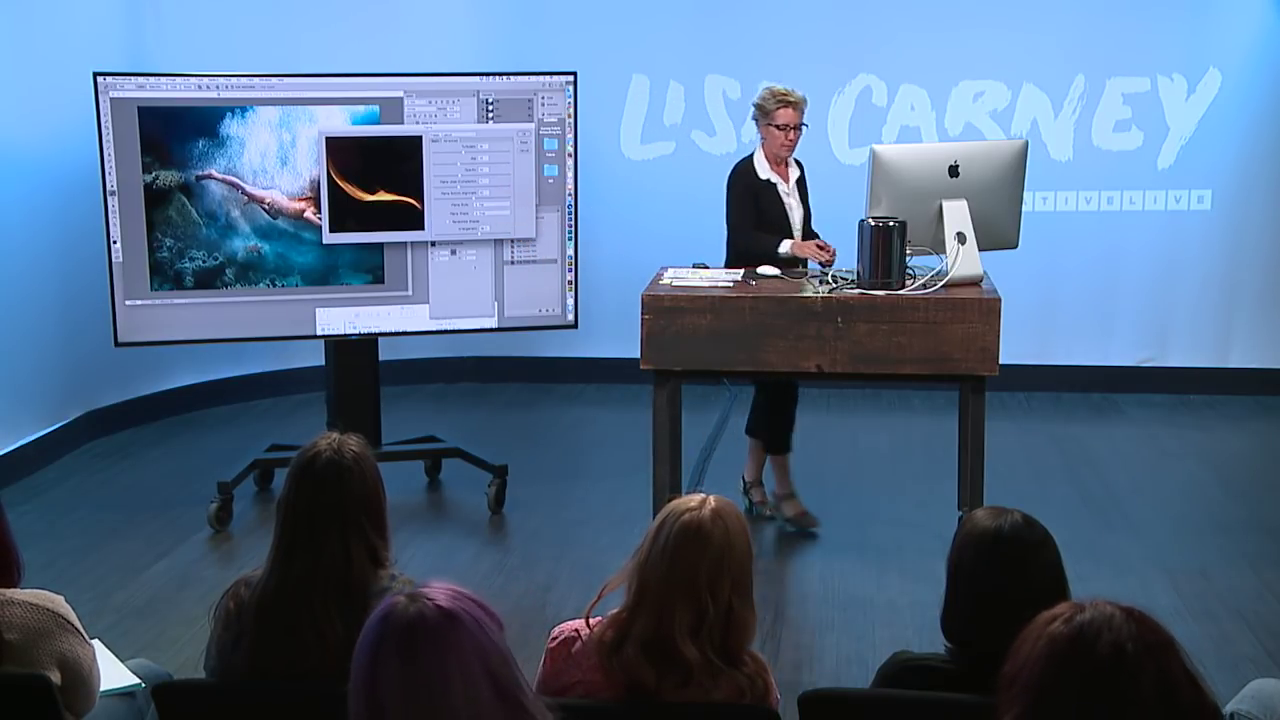
{"action": "key", "text": "Return"}
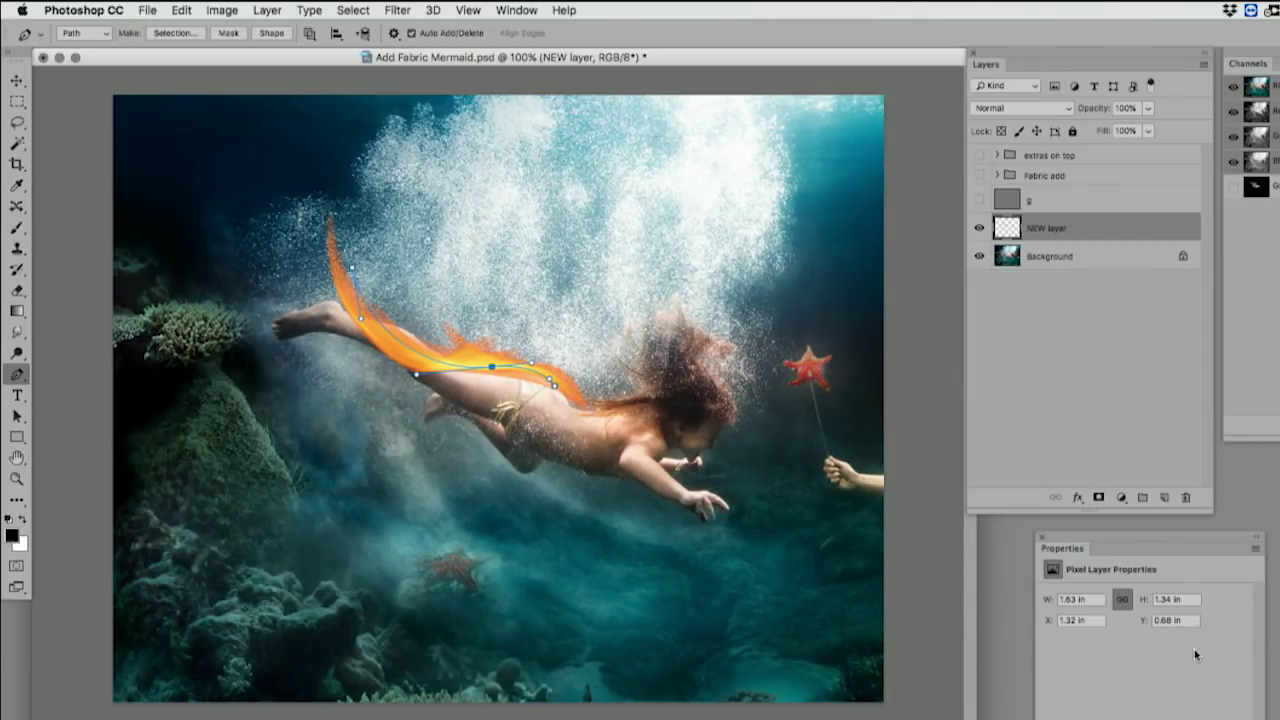
- Select Path 1 in the Paths panel and dock the panel away from the image
{"action": "left_click", "coordinate": [1064, 365]}
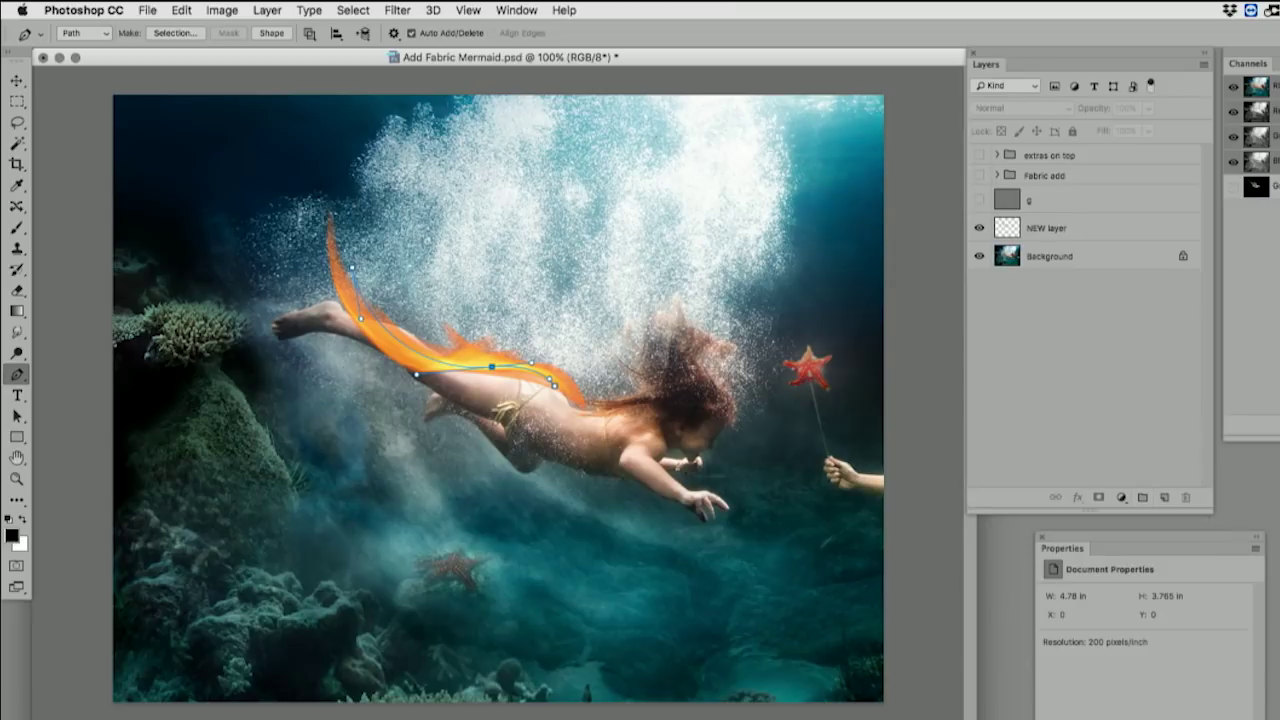
{"action": "left_click", "coordinate": [512, 10]}
{"action": "left_click", "coordinate": [540, 455]}
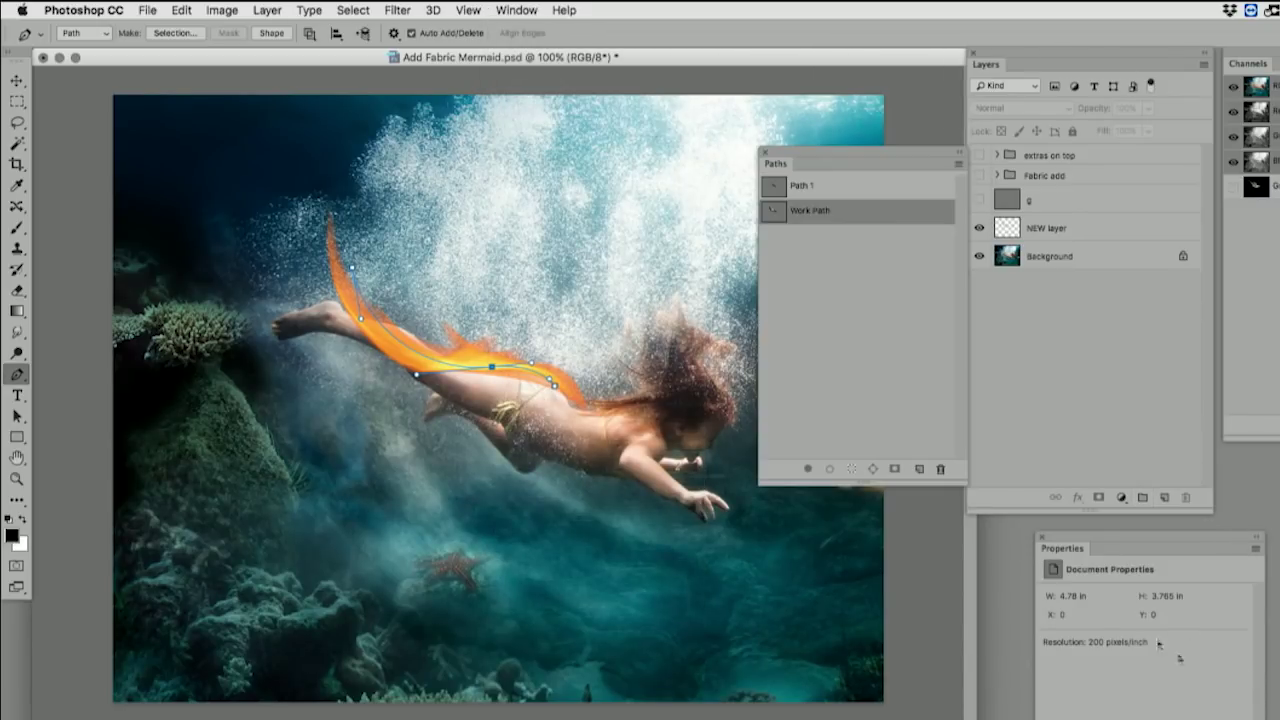
{"action": "left_click", "coordinate": [868, 277]}
{"action": "left_click", "coordinate": [829, 186]}
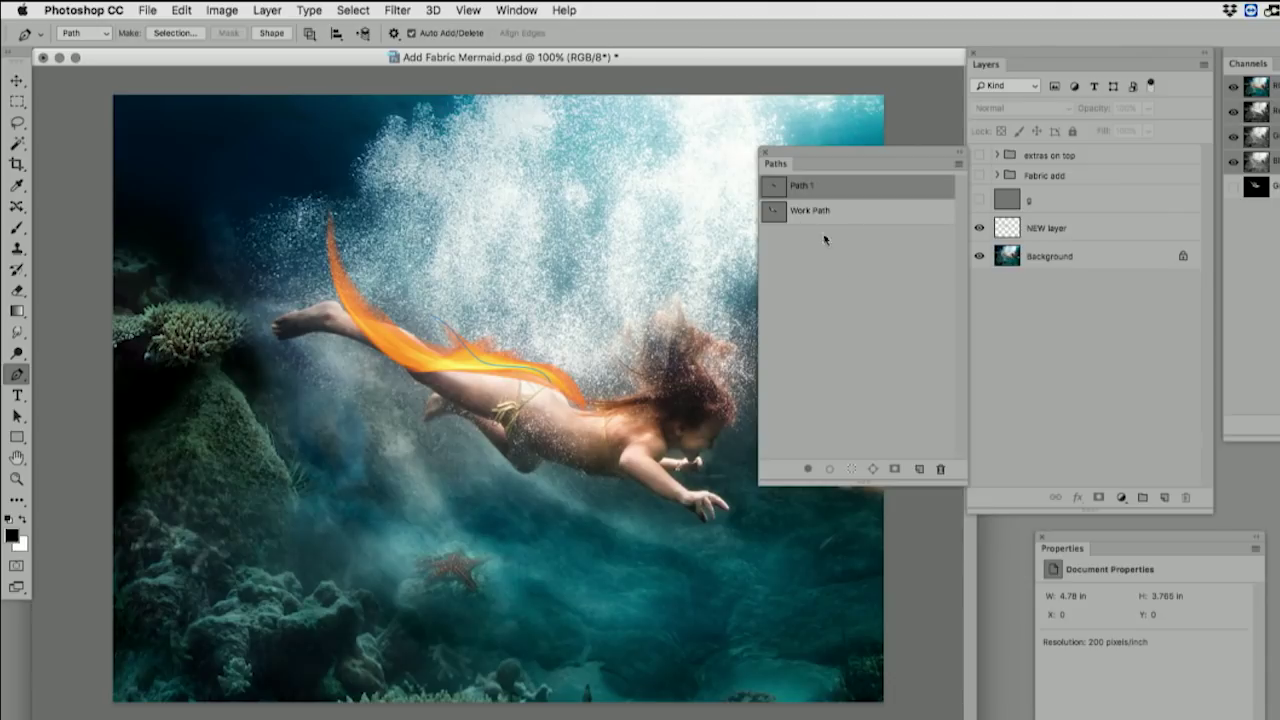
{"action": "left_click_drag", "start_coordinate": [808, 166], "coordinate": [945, 698]}
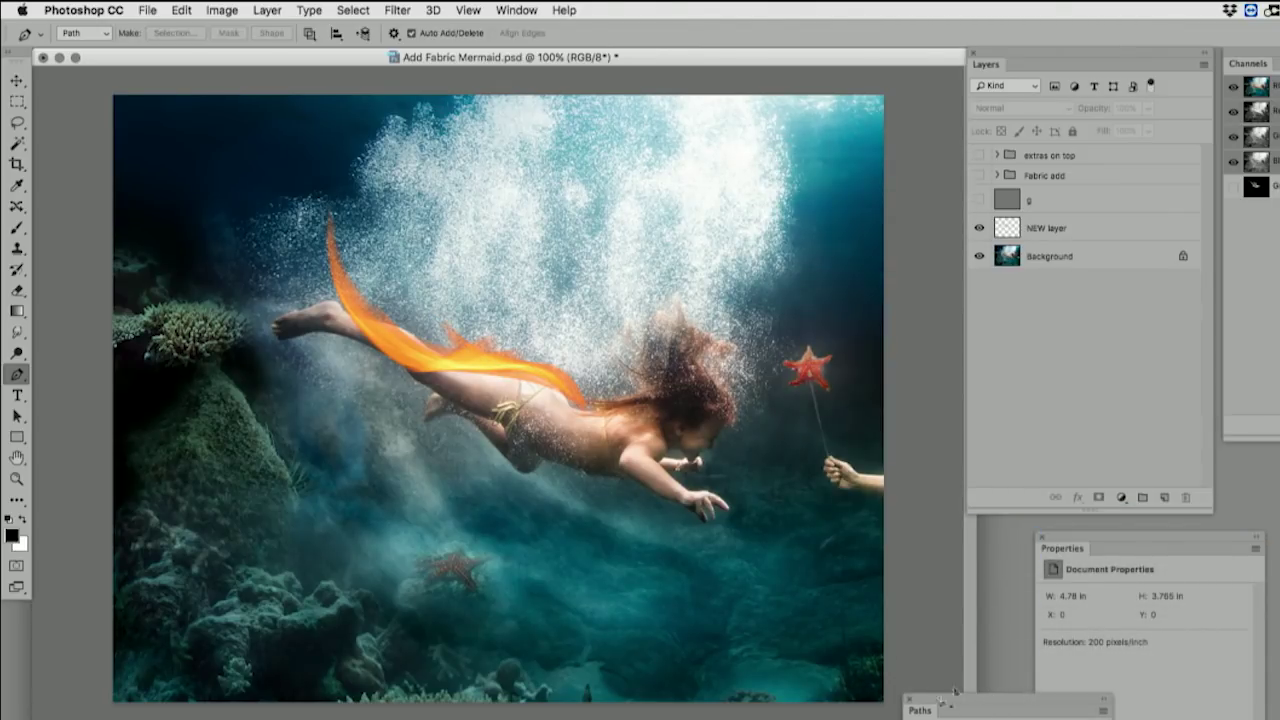
{"action": "scroll", "coordinate": [575, 430], "scroll_direction": "up", "scroll_amount": 3}
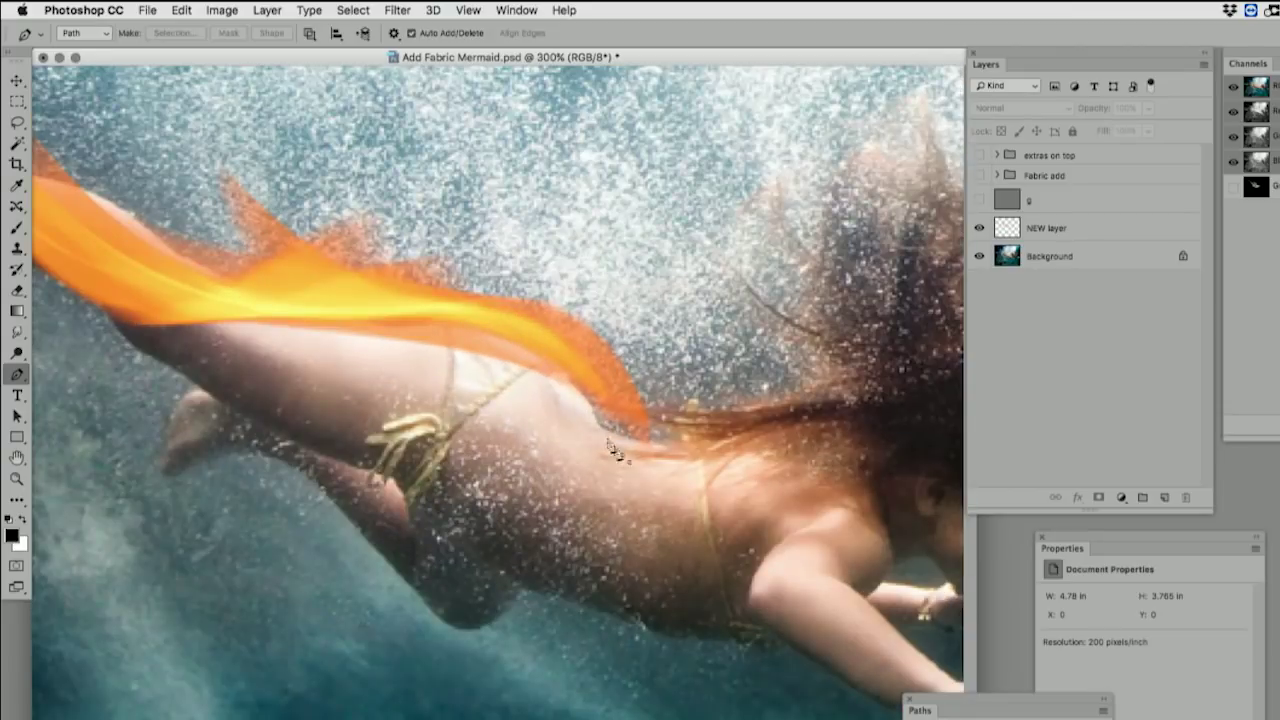
- Move the regular flame layer out of Fabric add and place layer g just above the Background
{"action": "left_click", "coordinate": [995, 177]}
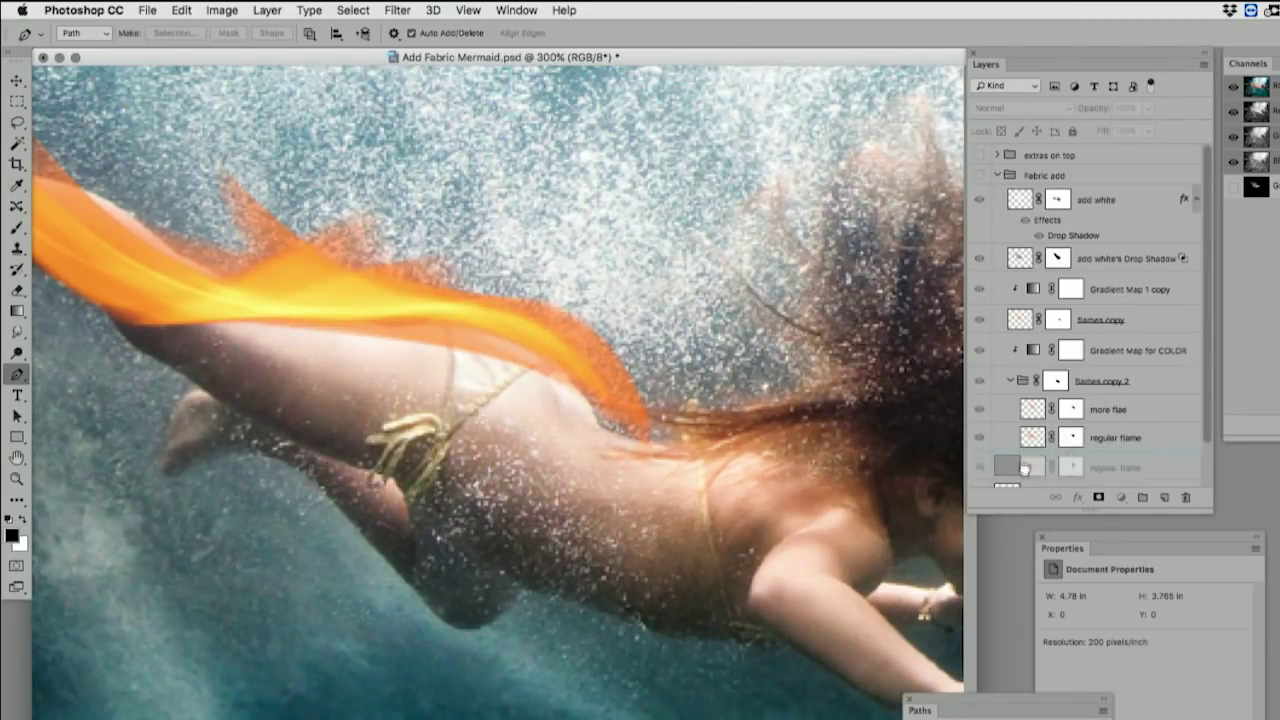
{"action": "left_click_drag", "start_coordinate": [1024, 468], "coordinate": [1024, 470]}
{"action": "left_click", "coordinate": [997, 177]}
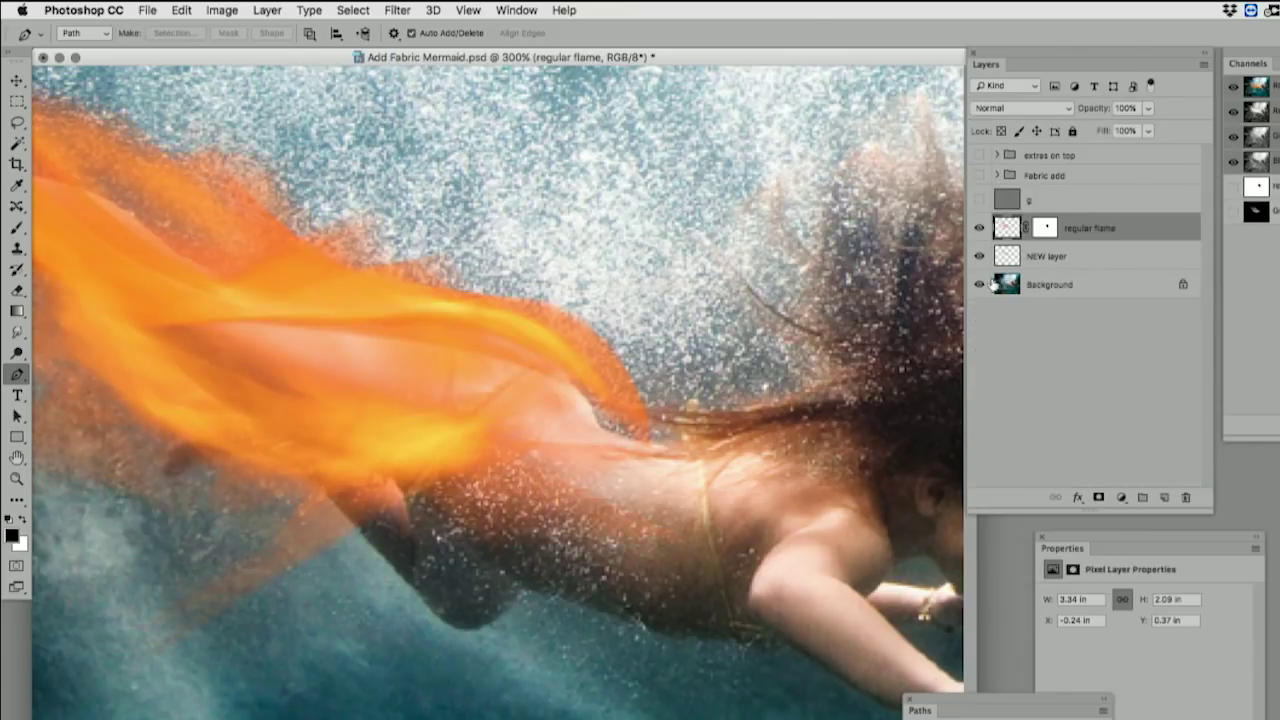
{"action": "key", "text": "super+1"}
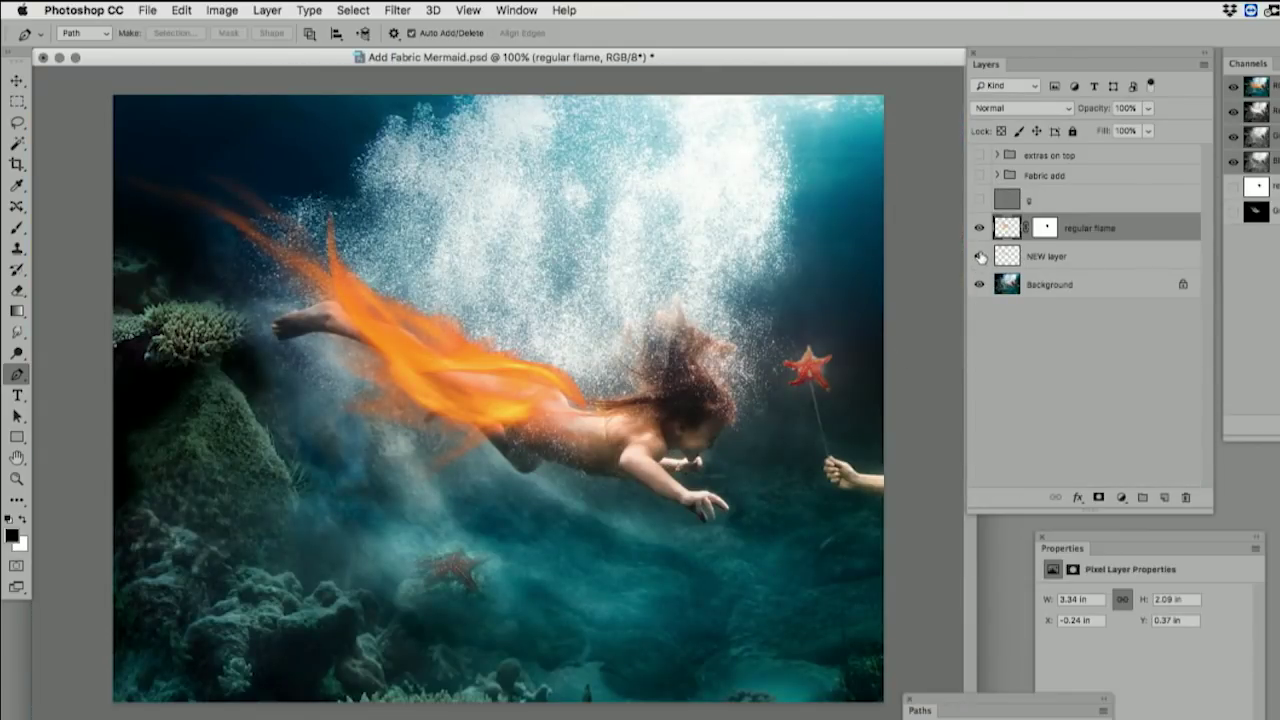
{"action": "left_click_drag", "start_coordinate": [993, 214], "coordinate": [982, 290]}
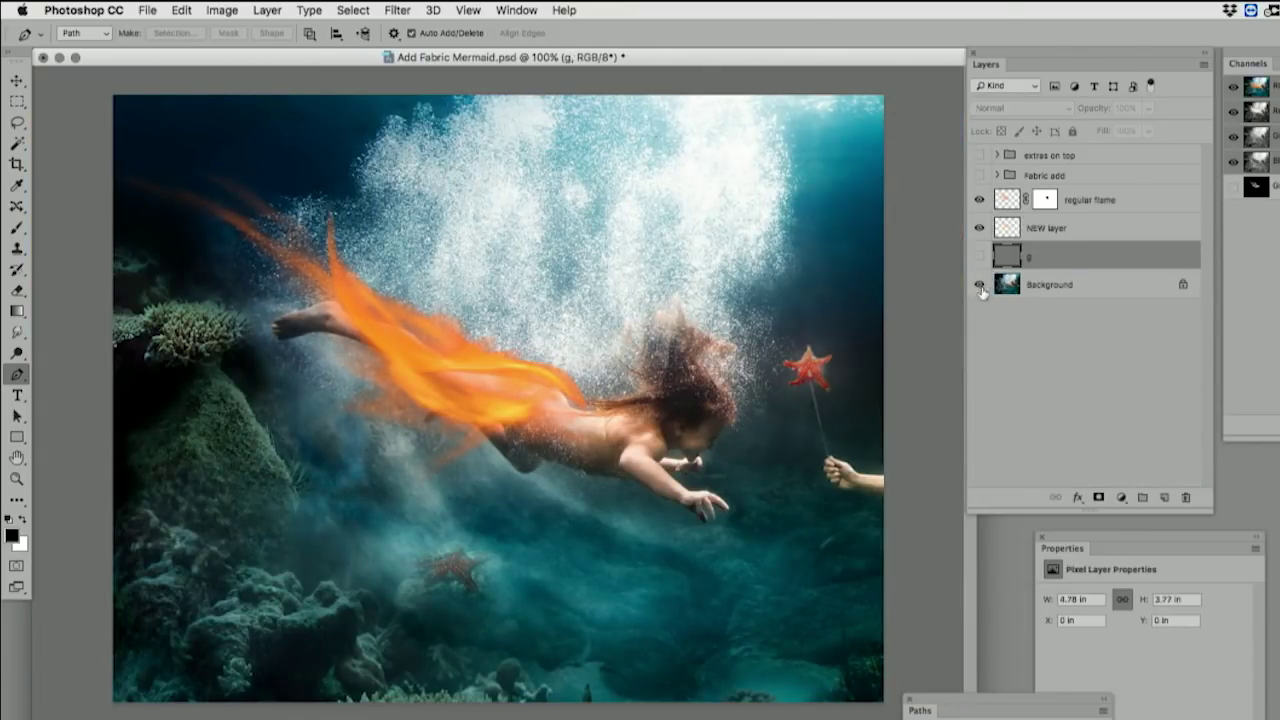
- Compare the regular flame with the new flame, check its mask, then make NEW layer visible and active
{"action": "left_click", "coordinate": [979, 199]}
{"action": "left_click", "coordinate": [979, 228]}
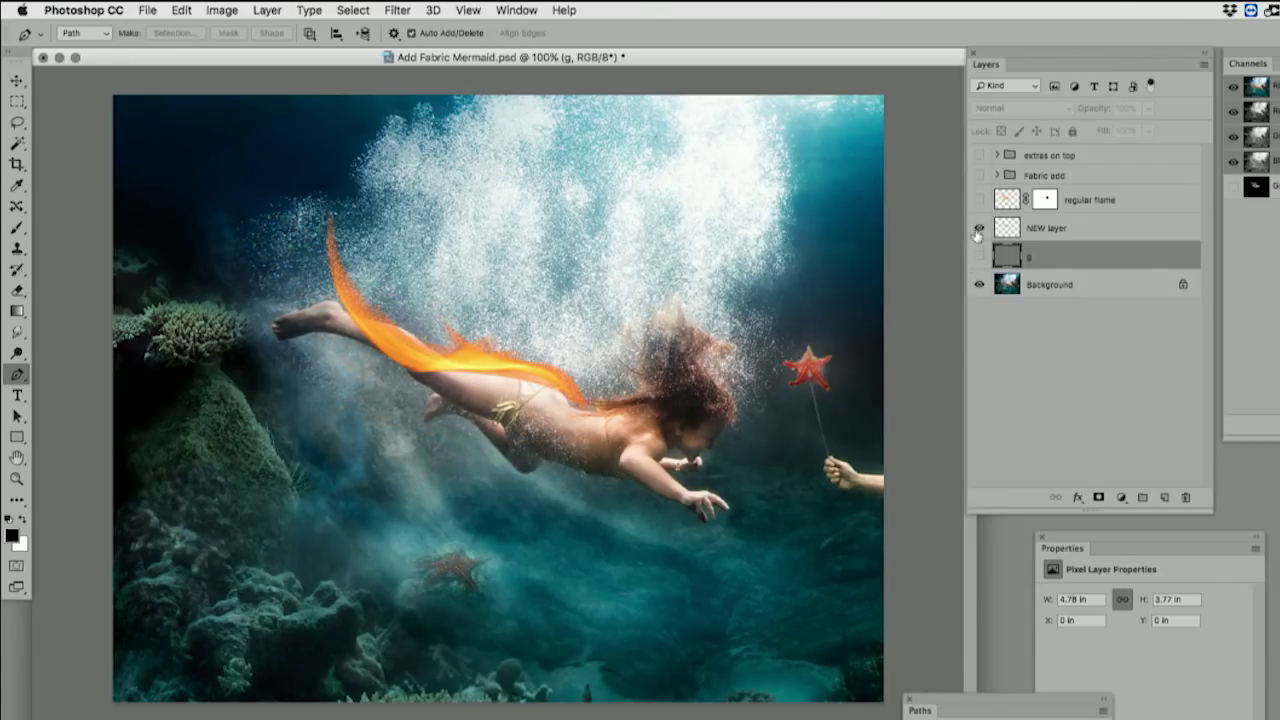
{"action": "left_click", "coordinate": [979, 228]}
{"action": "left_click", "coordinate": [979, 199]}
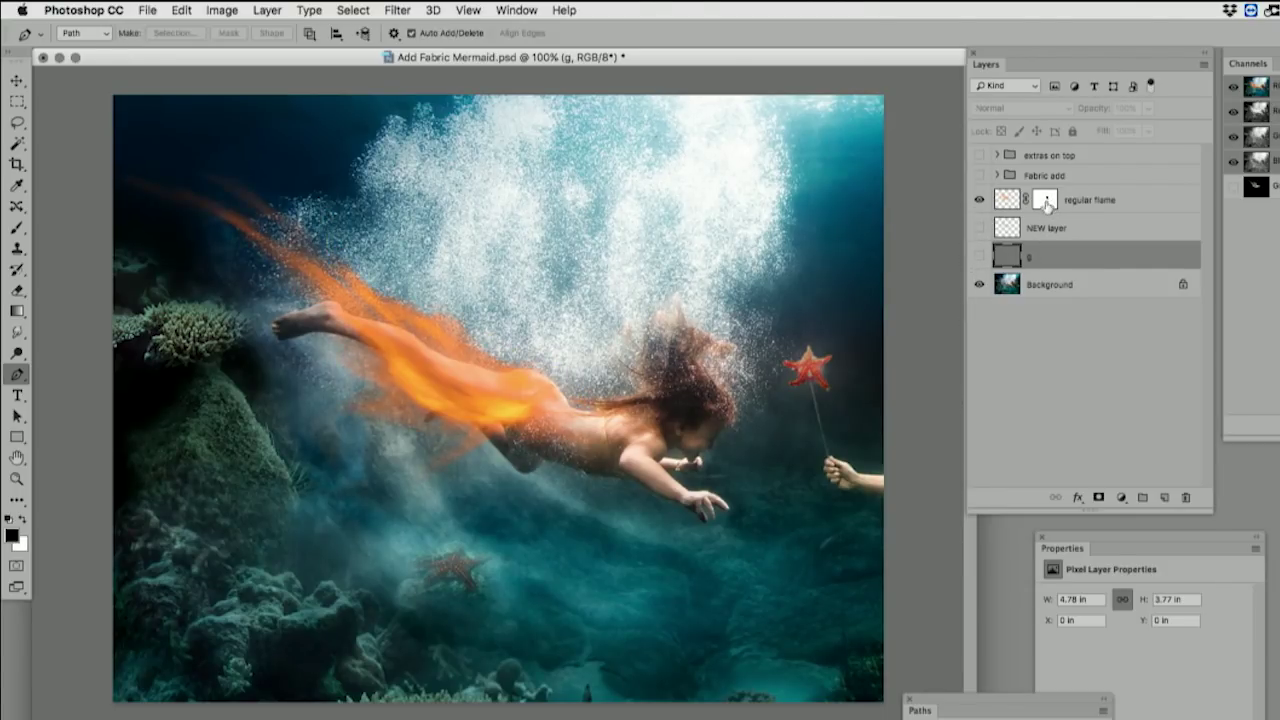
{"action": "left_click", "coordinate": [1046, 202], "text": "alt"}
{"action": "left_click", "coordinate": [1044, 201], "text": "alt"}
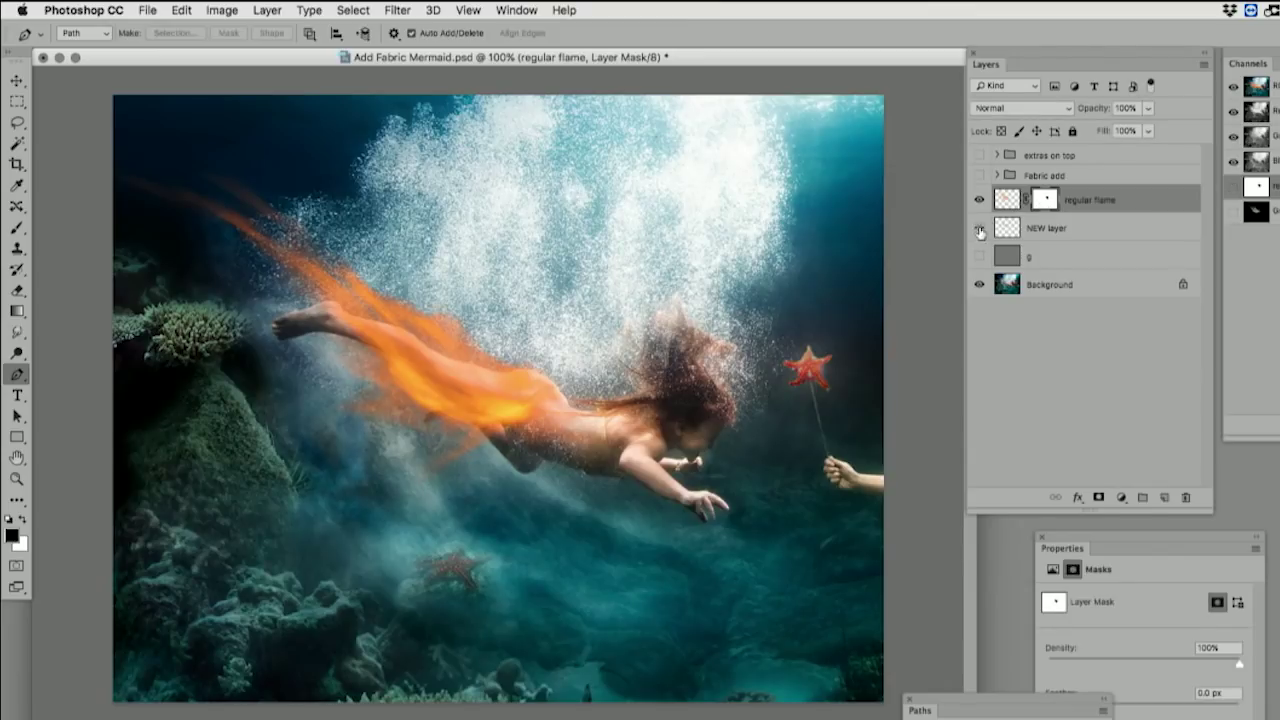
{"action": "left_click", "coordinate": [979, 229]}
{"action": "left_click", "coordinate": [1005, 230]}
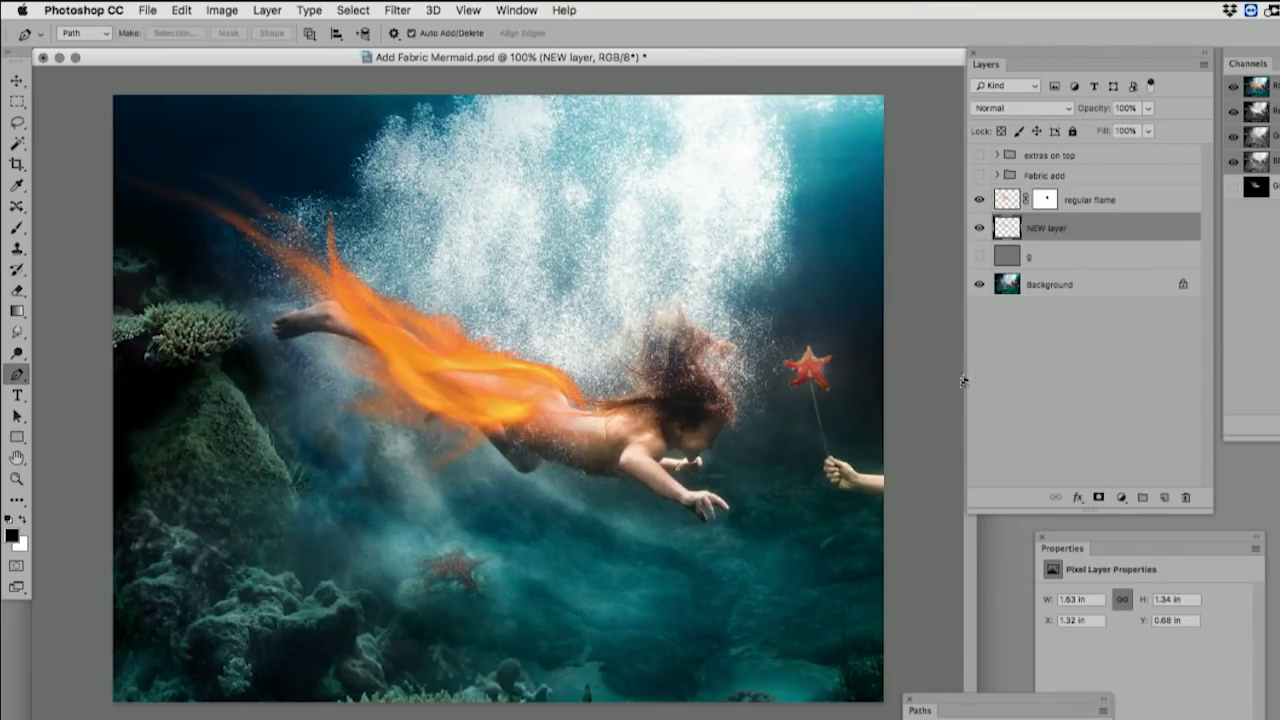
{"action": "key", "text": "super+t"}
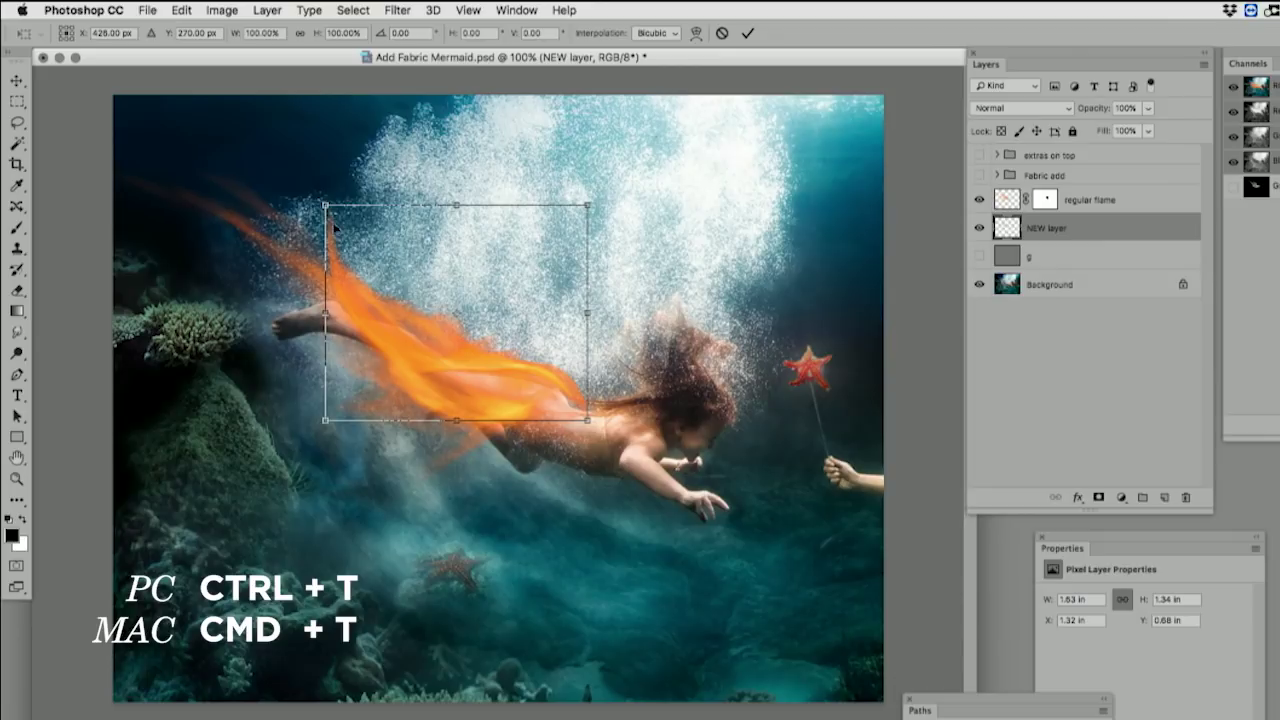
- Scale the new flame to about 53% and position it over the swimmer
{"action": "left_click_drag", "start_coordinate": [324, 203], "coordinate": [449, 306]}
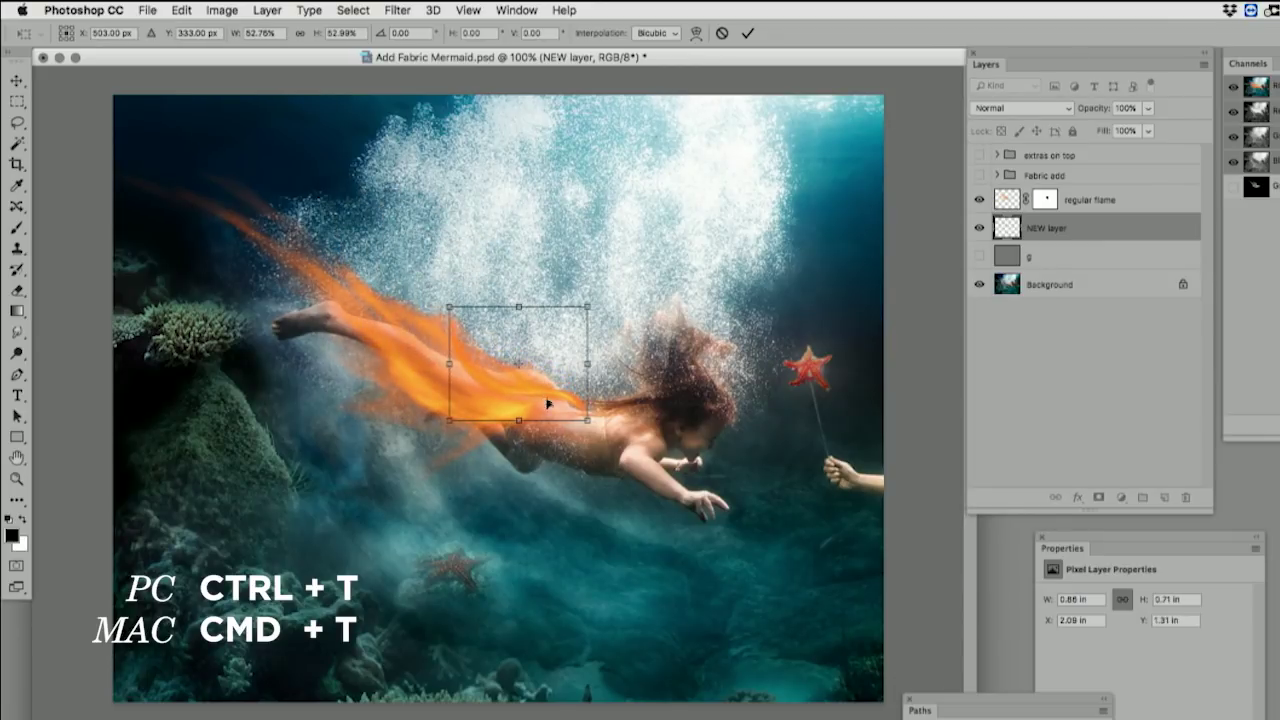
{"action": "left_click_drag", "start_coordinate": [545, 400], "coordinate": [479, 392]}
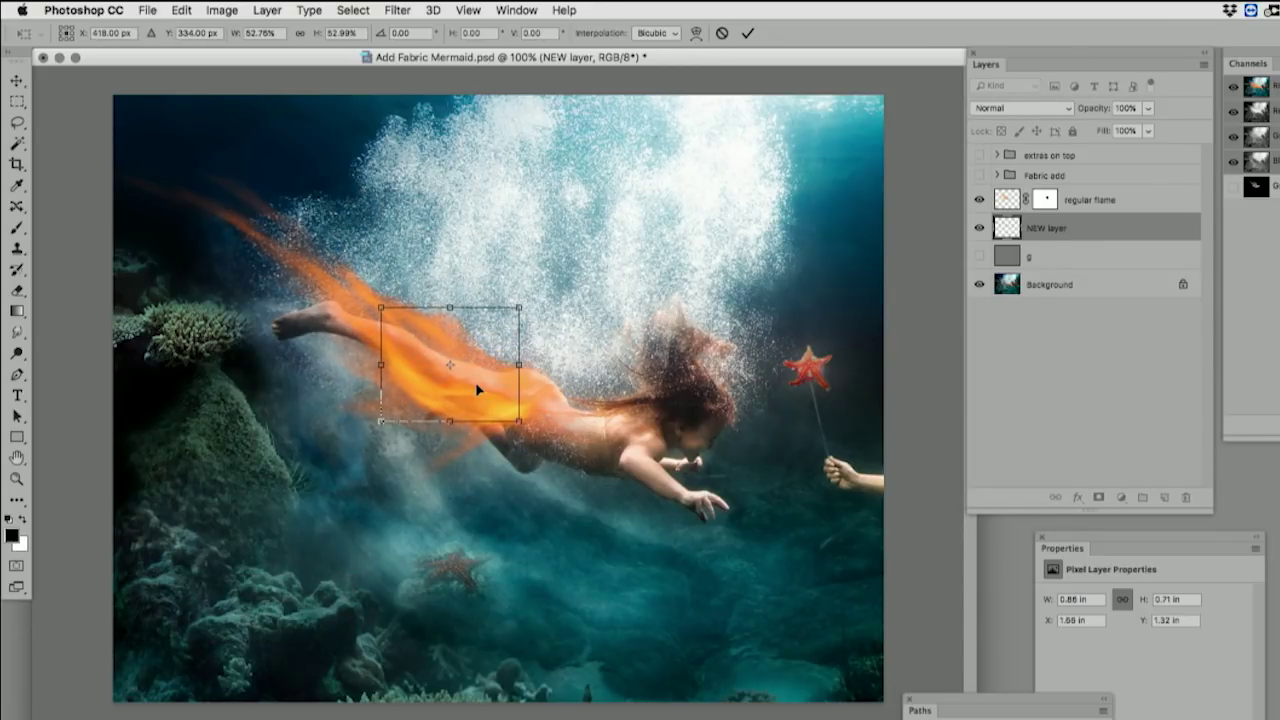
{"action": "key", "text": "Return"}
{"action": "key", "text": "p"}
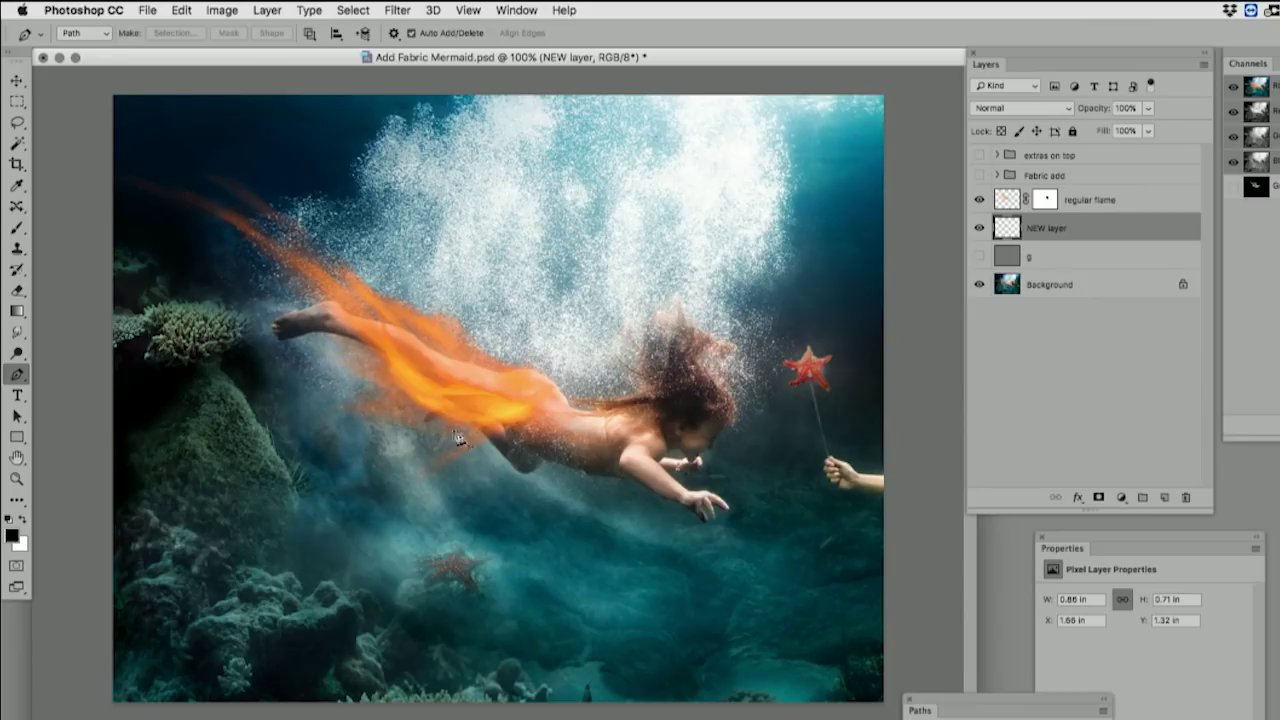
{"action": "key", "text": "super+t"}
{"action": "left_click_drag", "start_coordinate": [464, 402], "coordinate": [466, 396]}
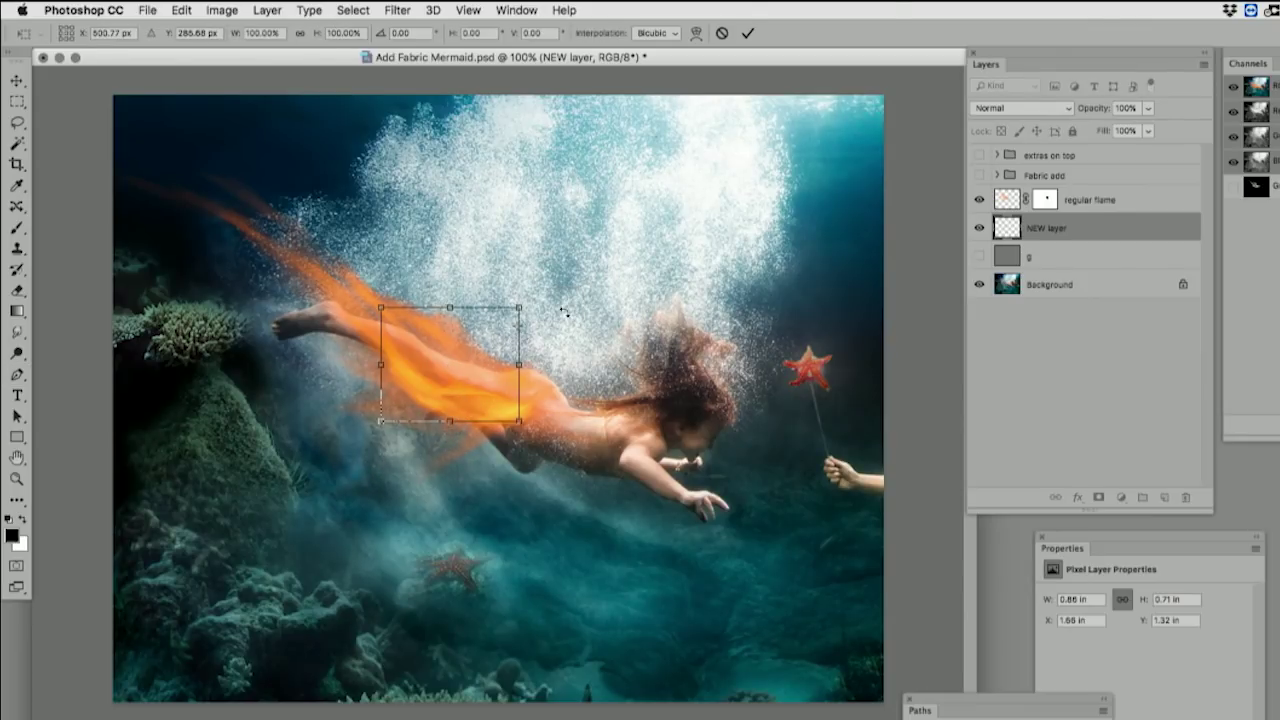
{"action": "key", "text": "Return"}
{"action": "key", "text": "p"}
- Move the flame up and right and rotate it about 28° to point upward
{"action": "key", "text": "super+t"}
{"action": "left_click_drag", "start_coordinate": [505, 405], "coordinate": [546, 384]}
{"action": "left_click_drag", "start_coordinate": [528, 202], "coordinate": [594, 158]}
- Warp the flame into a sweeping curve that follows the swimmer's hips and legs
{"action": "left_click", "coordinate": [181, 10]}
{"action": "left_click", "coordinate": [181, 10]}
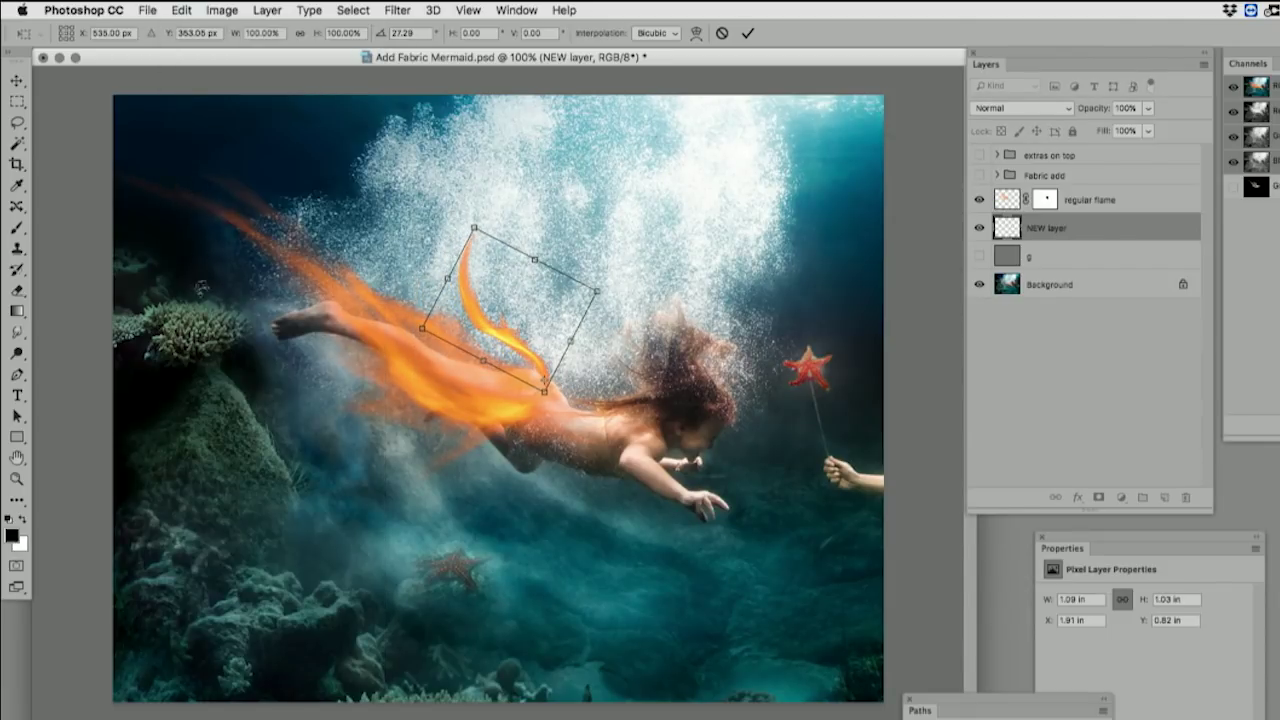
{"action": "left_click", "coordinate": [181, 10]}
{"action": "mouse_move", "coordinate": [300, 366]}
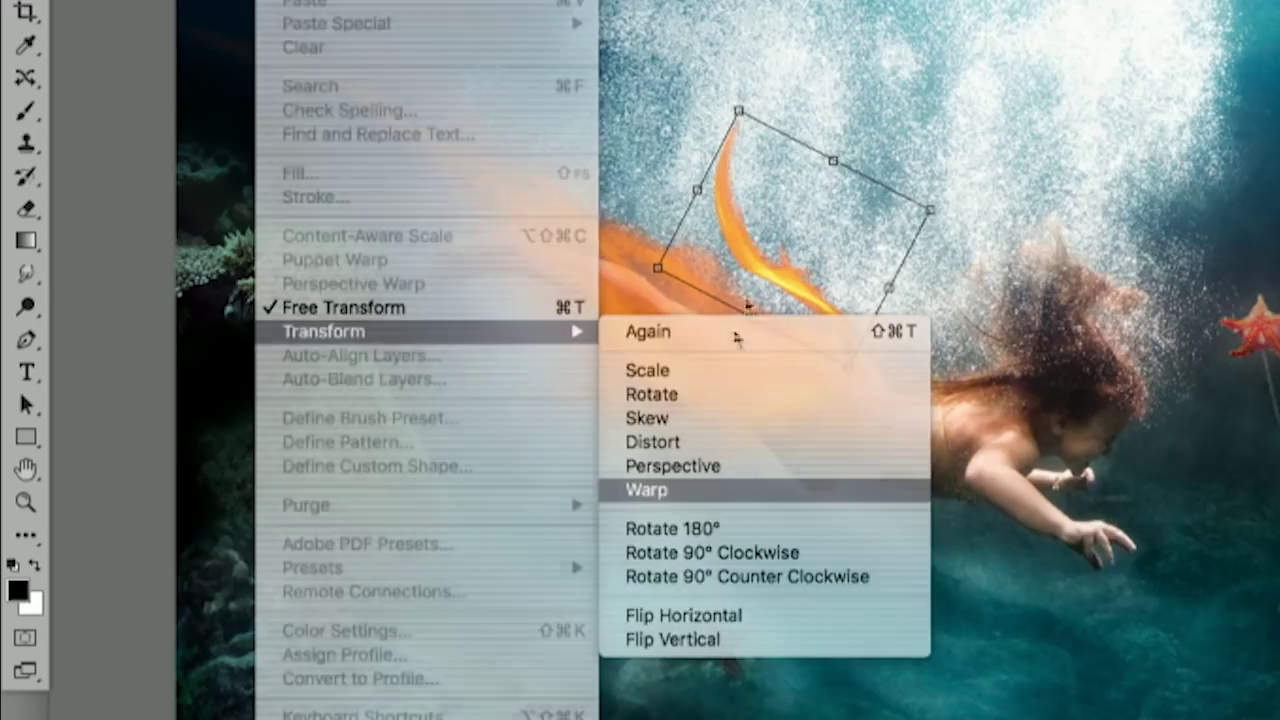
{"action": "left_click", "coordinate": [646, 489]}
{"action": "left_click_drag", "start_coordinate": [771, 238], "coordinate": [812, 204]}
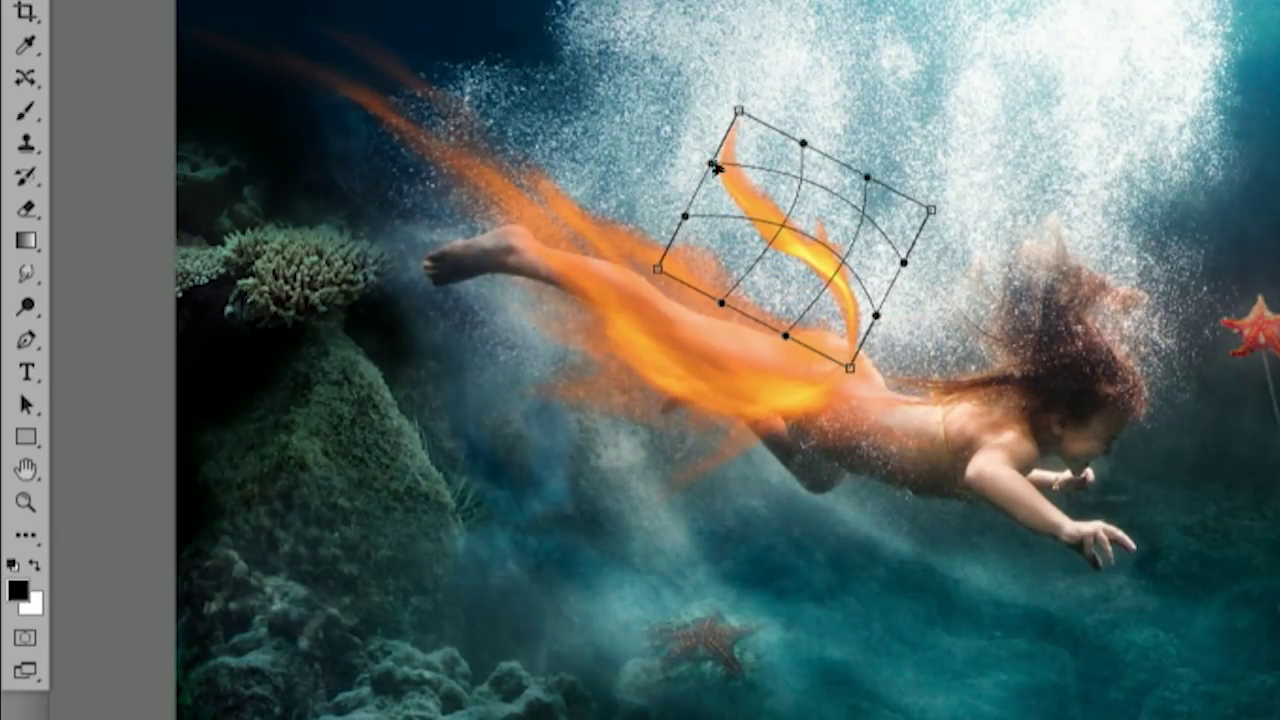
{"action": "left_click_drag", "start_coordinate": [738, 112], "coordinate": [577, 52]}
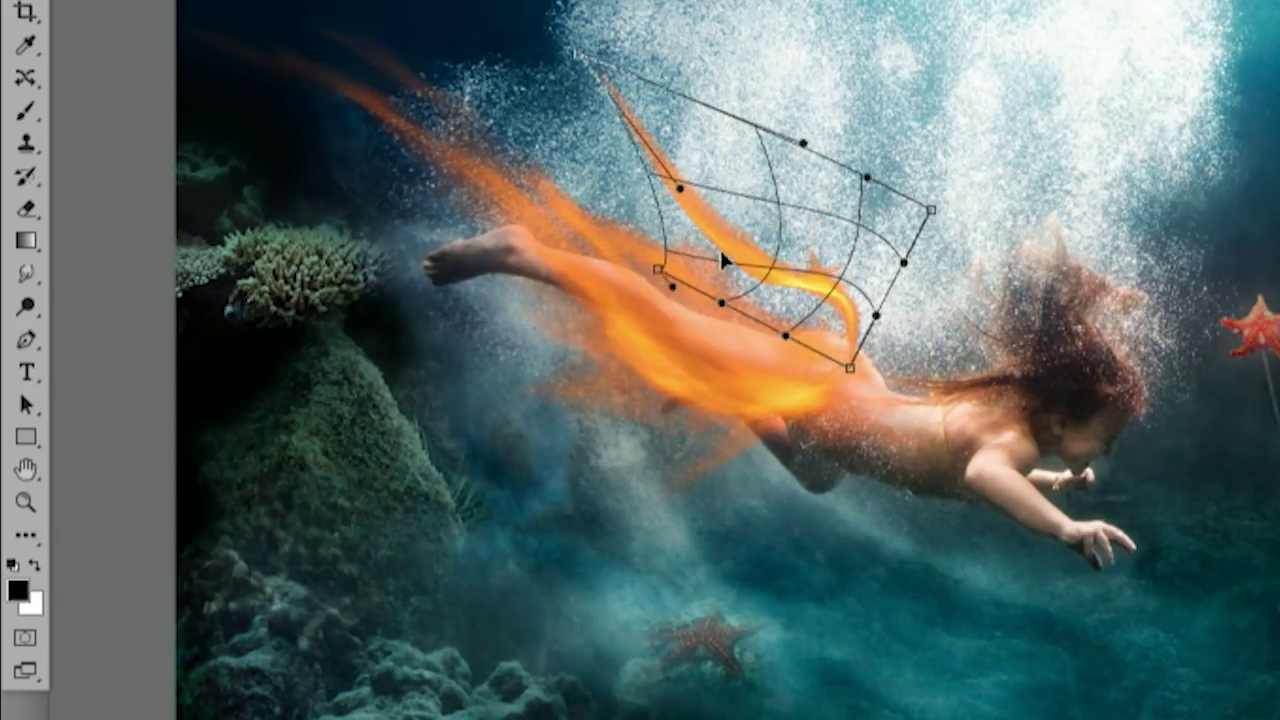
{"action": "left_click_drag", "start_coordinate": [721, 258], "coordinate": [745, 235]}
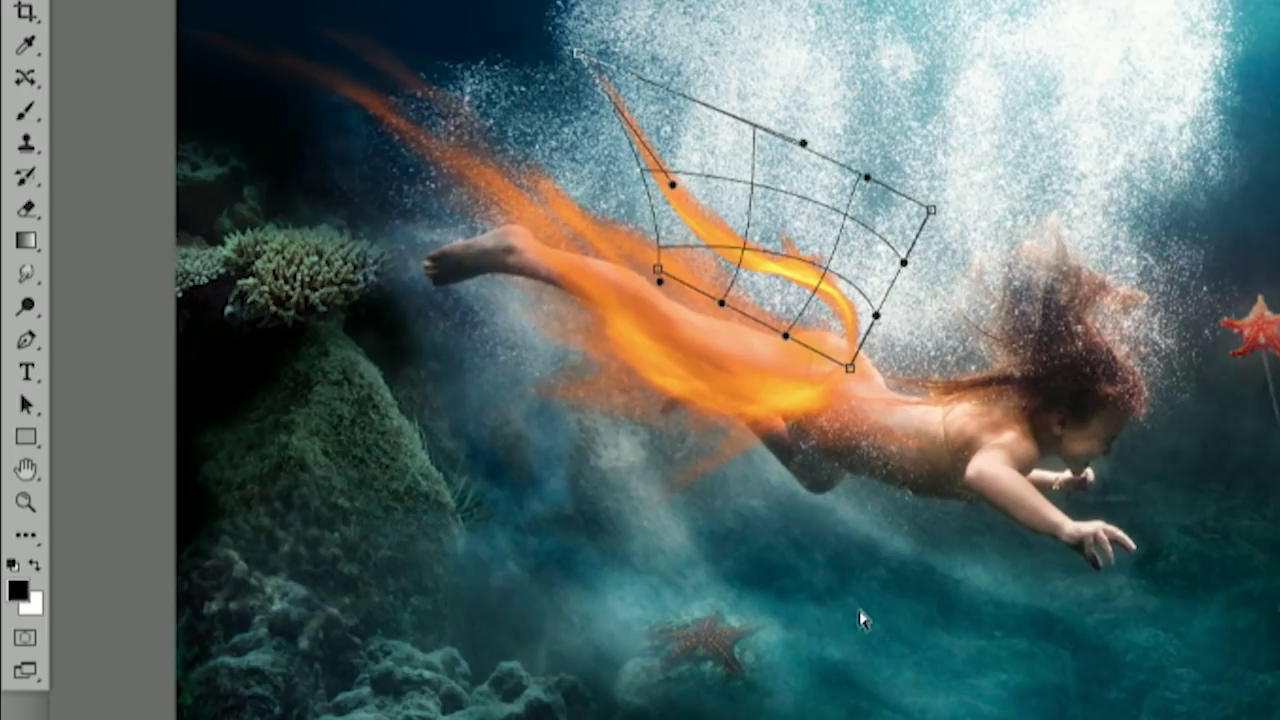
{"action": "key", "text": "Return"}
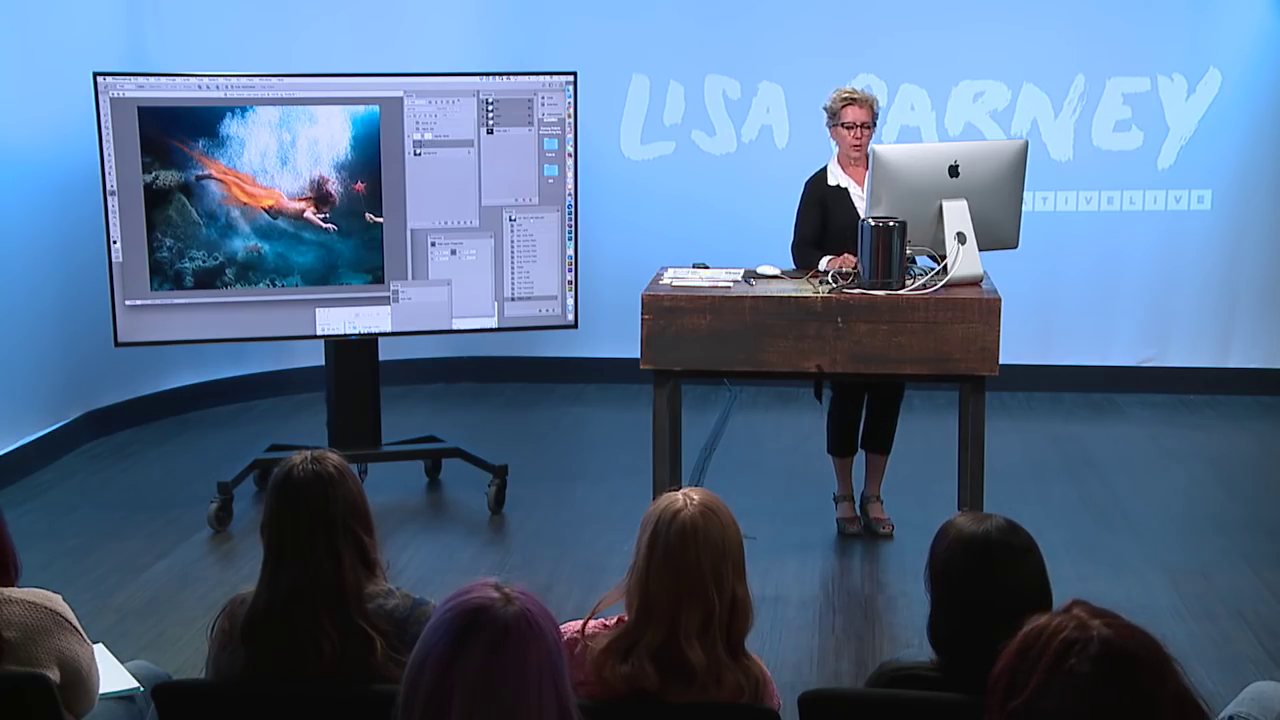
- Hide the swimmer photo and Gradient Map 1 copy, comparing the flames copy 2 group on and off
{"action": "left_click", "coordinate": [414, 134], "text": "alt"}
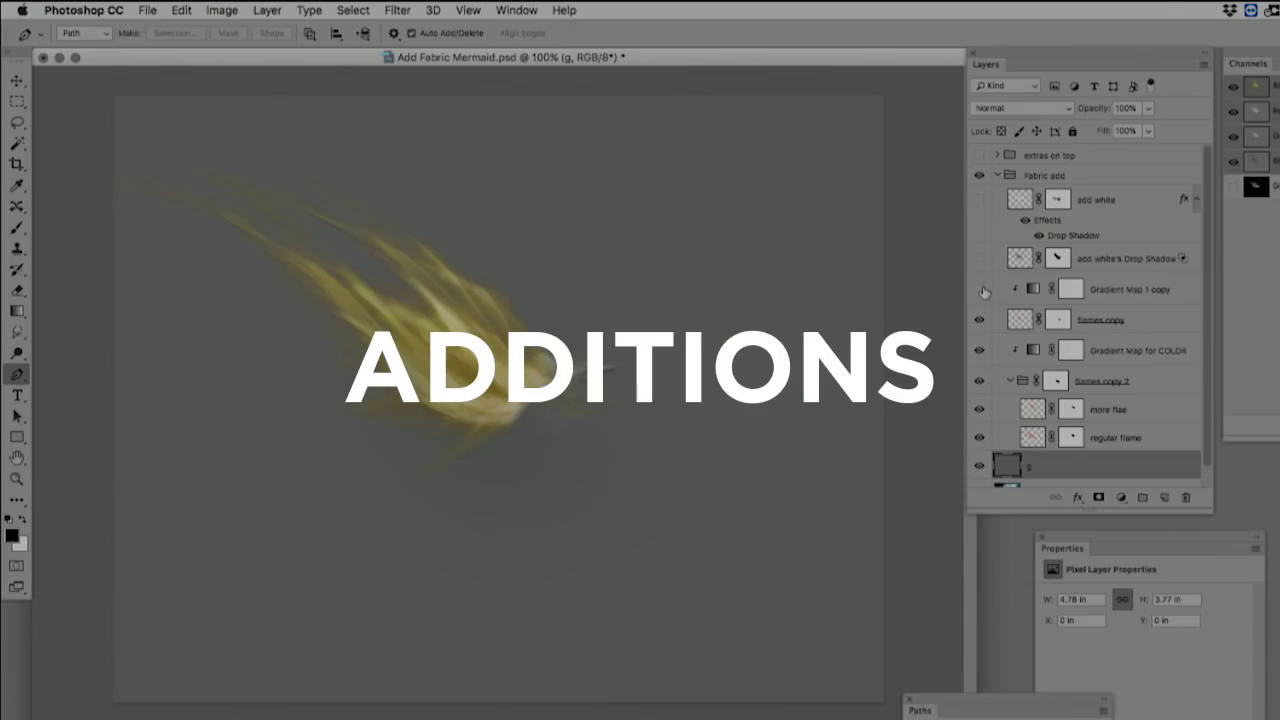
{"action": "left_click", "coordinate": [981, 290]}
{"action": "left_click", "coordinate": [981, 381]}
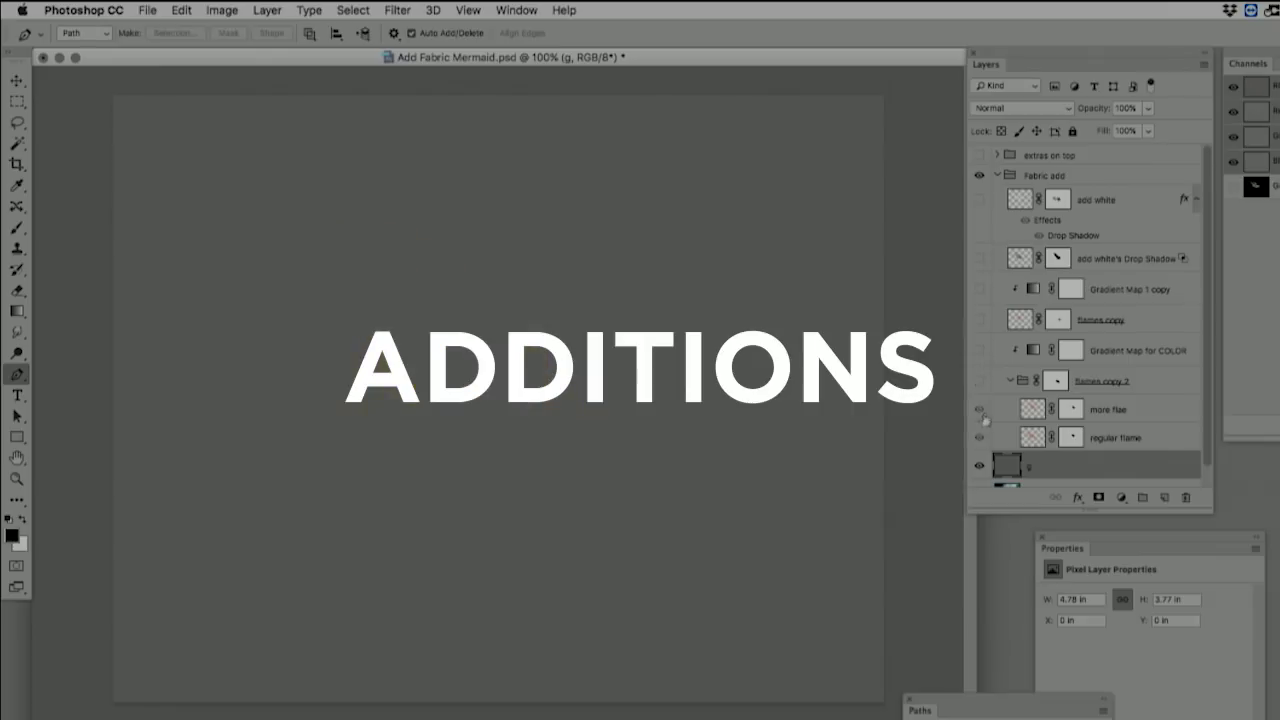
{"action": "left_click", "coordinate": [981, 381]}
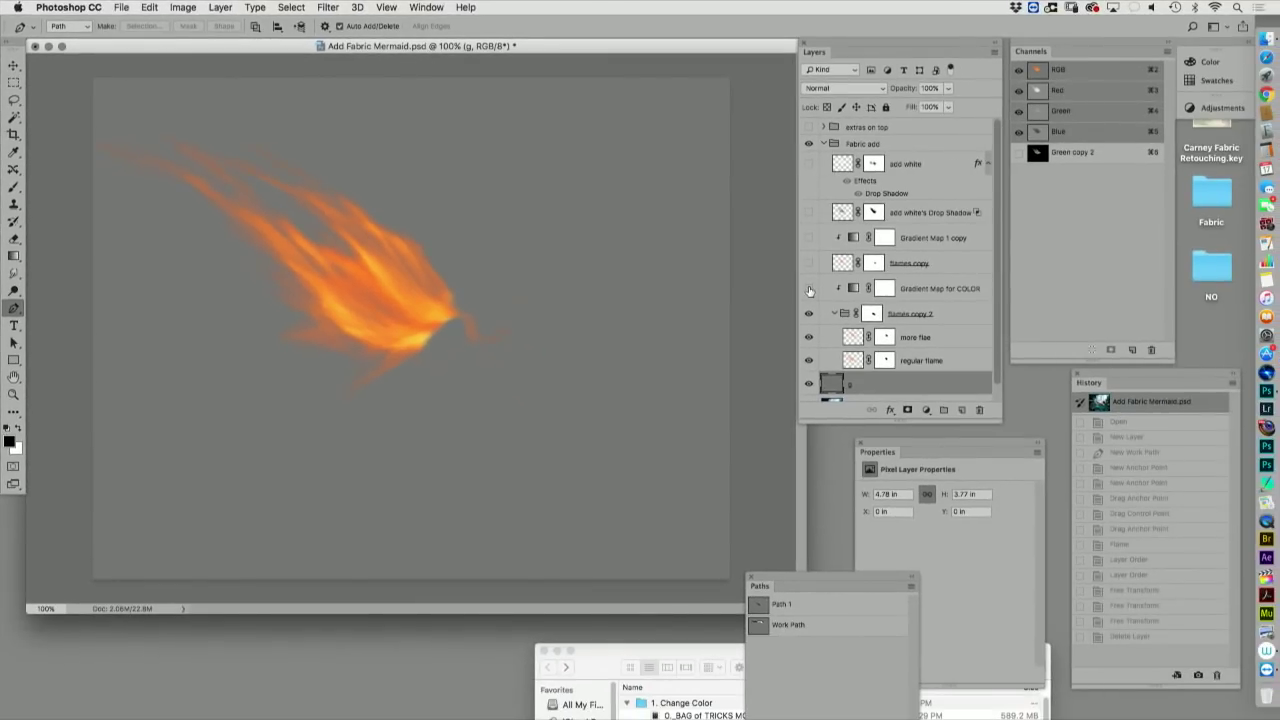
- Turn on Gradient Map for COLOR, select it and open its Gradient Editor
{"action": "left_click", "coordinate": [979, 350]}
{"action": "left_click", "coordinate": [850, 291]}
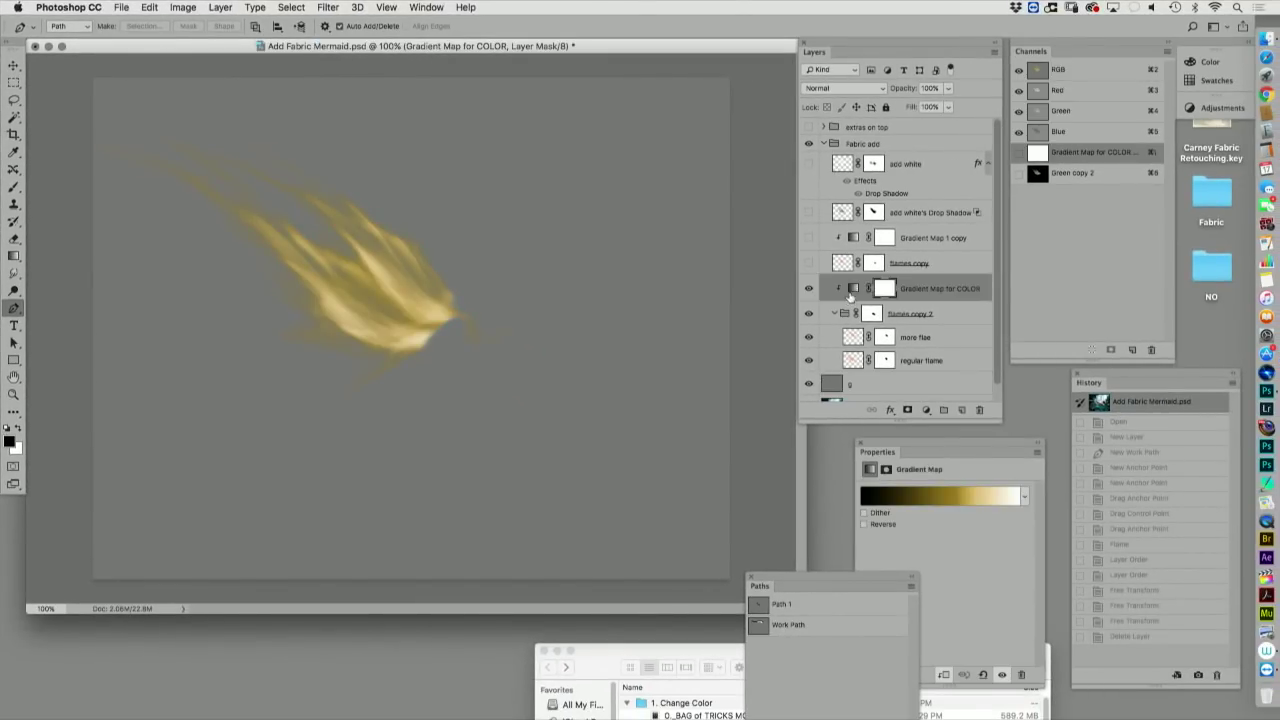
{"action": "left_click", "coordinate": [941, 494]}
{"action": "left_click", "coordinate": [958, 493]}
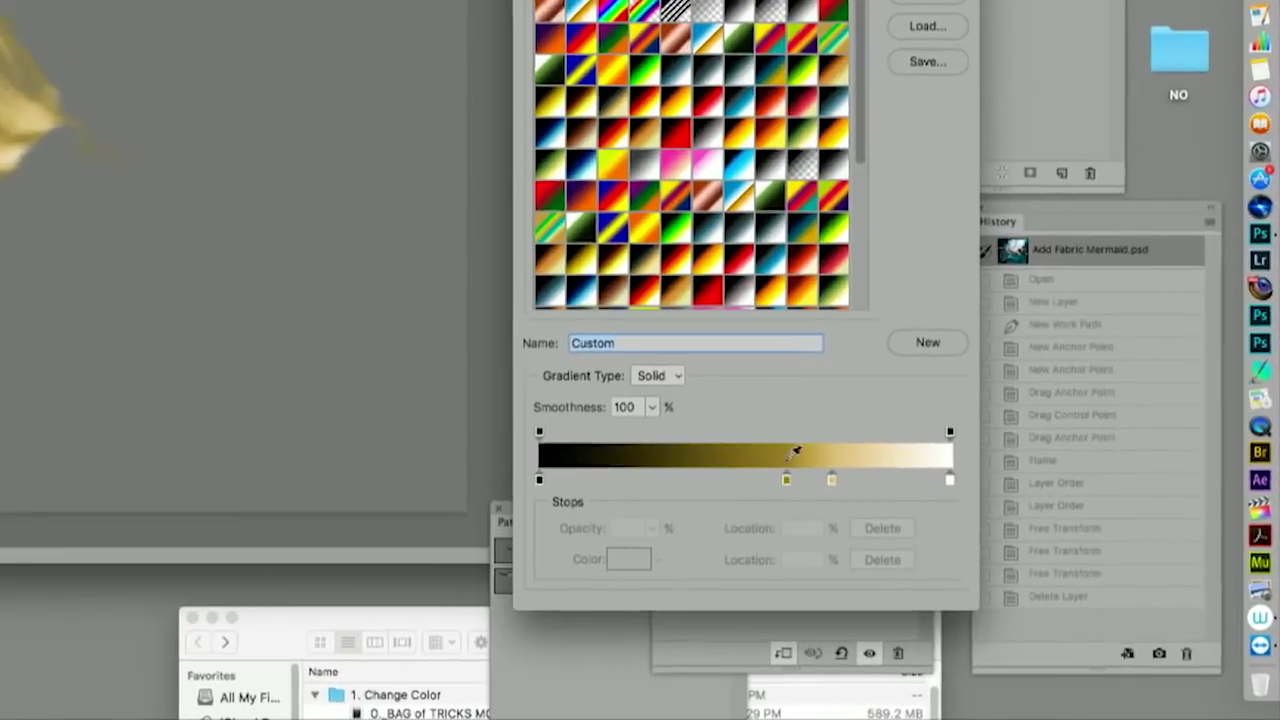
- Recolor the 60% gold stop to bright orange at 43%, re-show Gradient Map 1 copy, select layer g
{"action": "left_click", "coordinate": [777, 477]}
{"action": "left_click", "coordinate": [645, 561]}
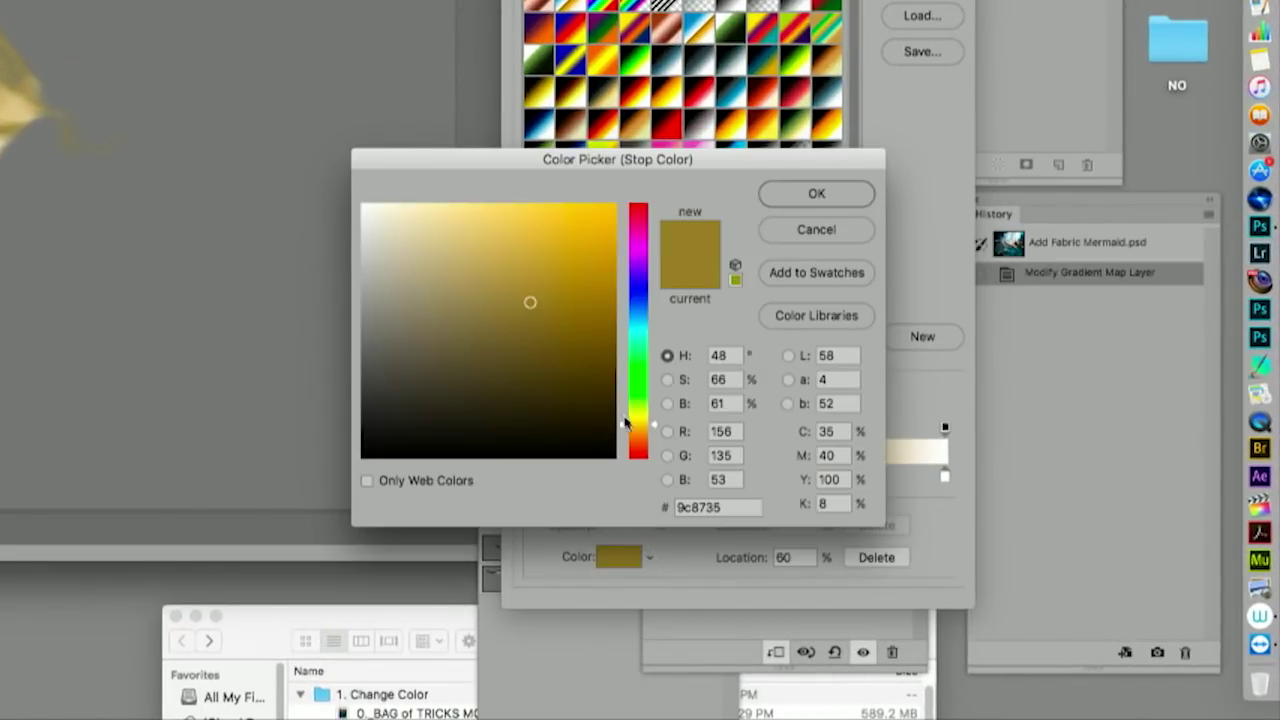
{"action": "left_click_drag", "start_coordinate": [651, 425], "coordinate": [651, 453]}
{"action": "left_click", "coordinate": [553, 251]}
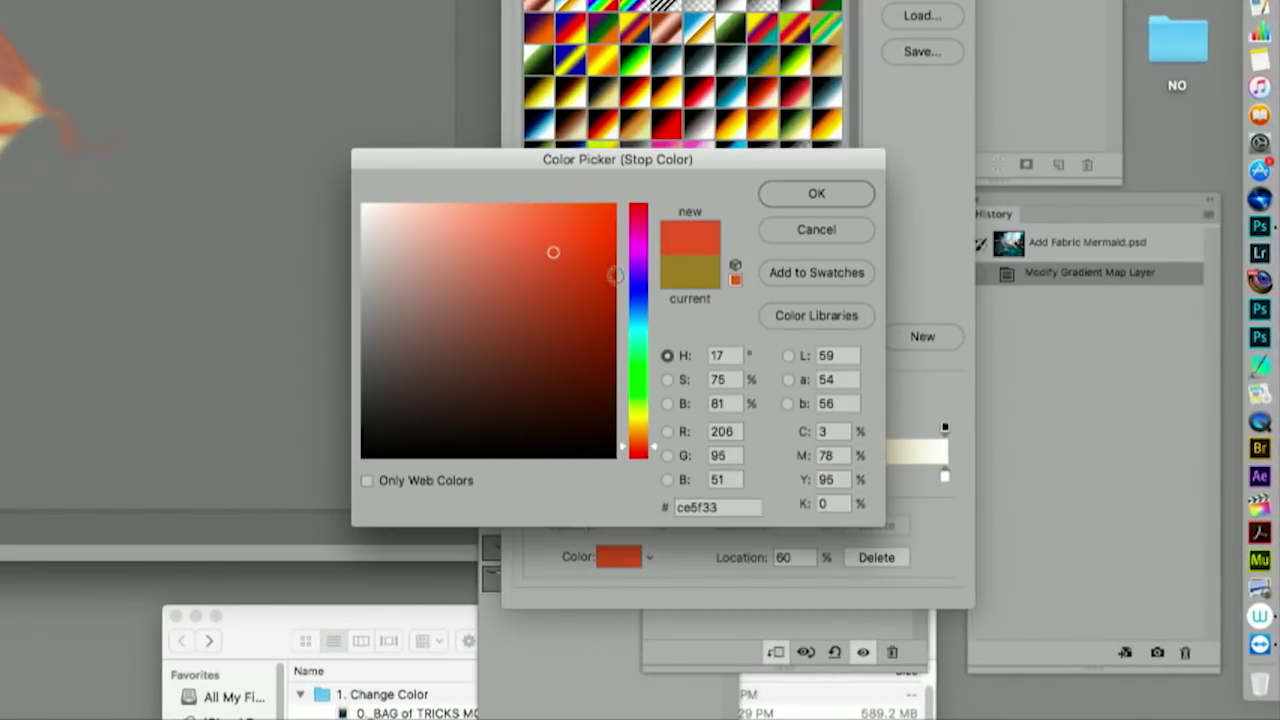
{"action": "left_click", "coordinate": [790, 198]}
{"action": "left_click_drag", "start_coordinate": [776, 474], "coordinate": [708, 473]}
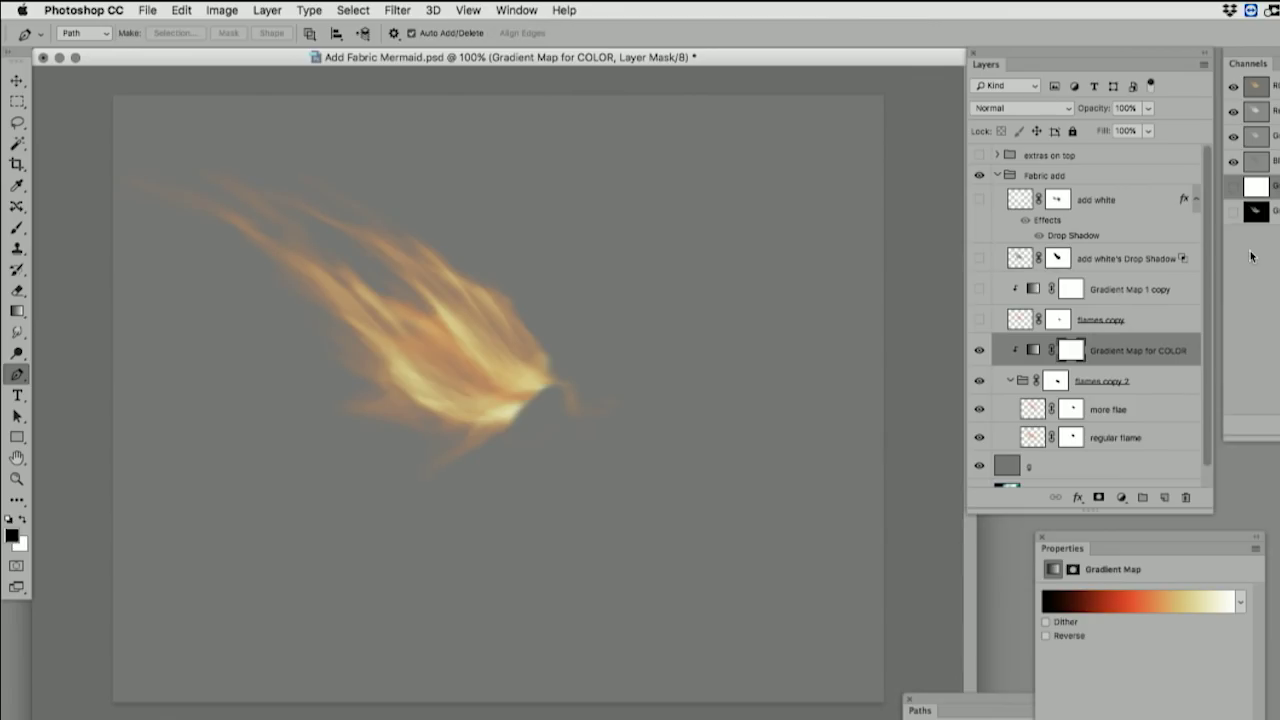
{"action": "left_click", "coordinate": [980, 289]}
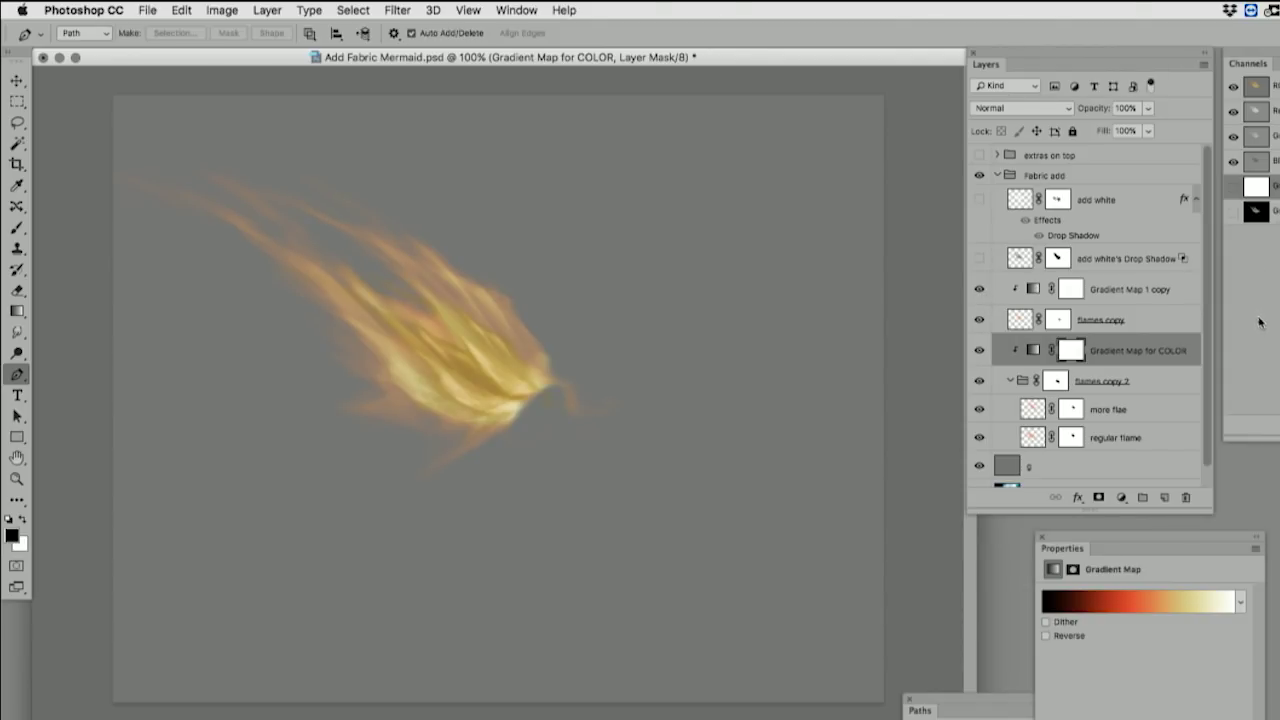
{"action": "left_click", "coordinate": [1000, 466]}
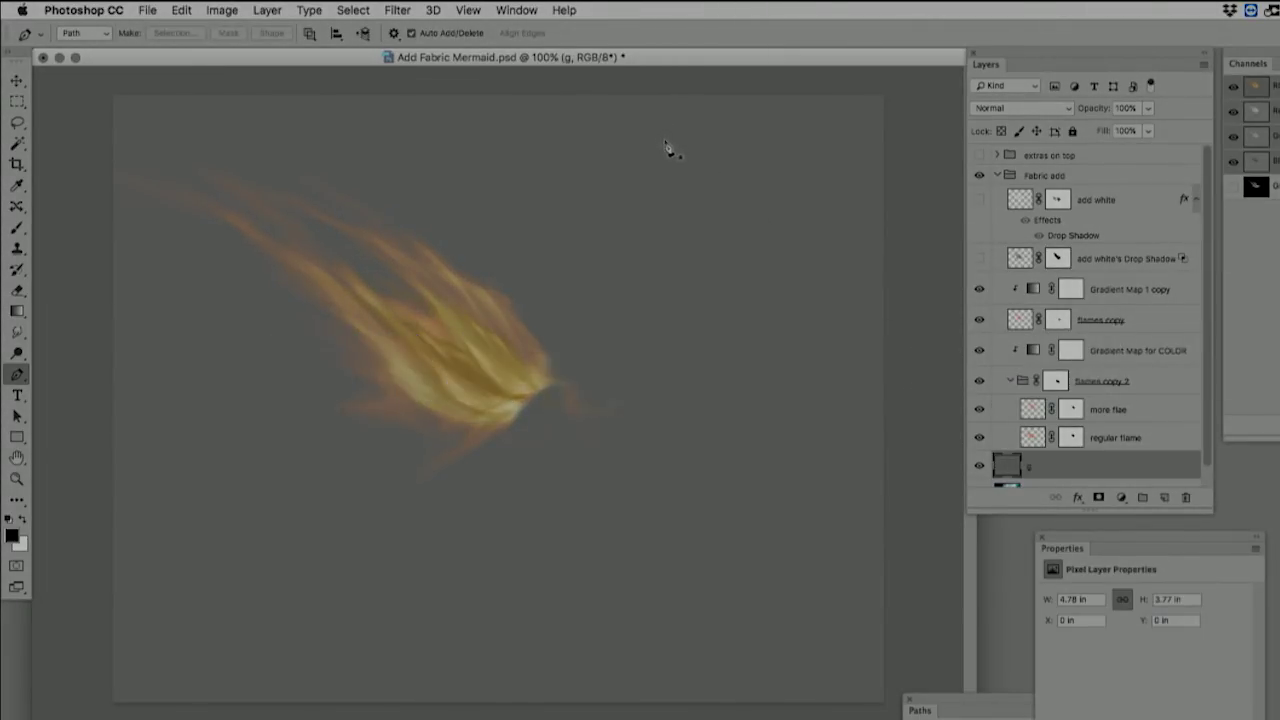
- Fill layer g with black and compare the Red, Green, Blue and Green copy 2 channels
{"action": "key", "text": "alt+BackSpace"}
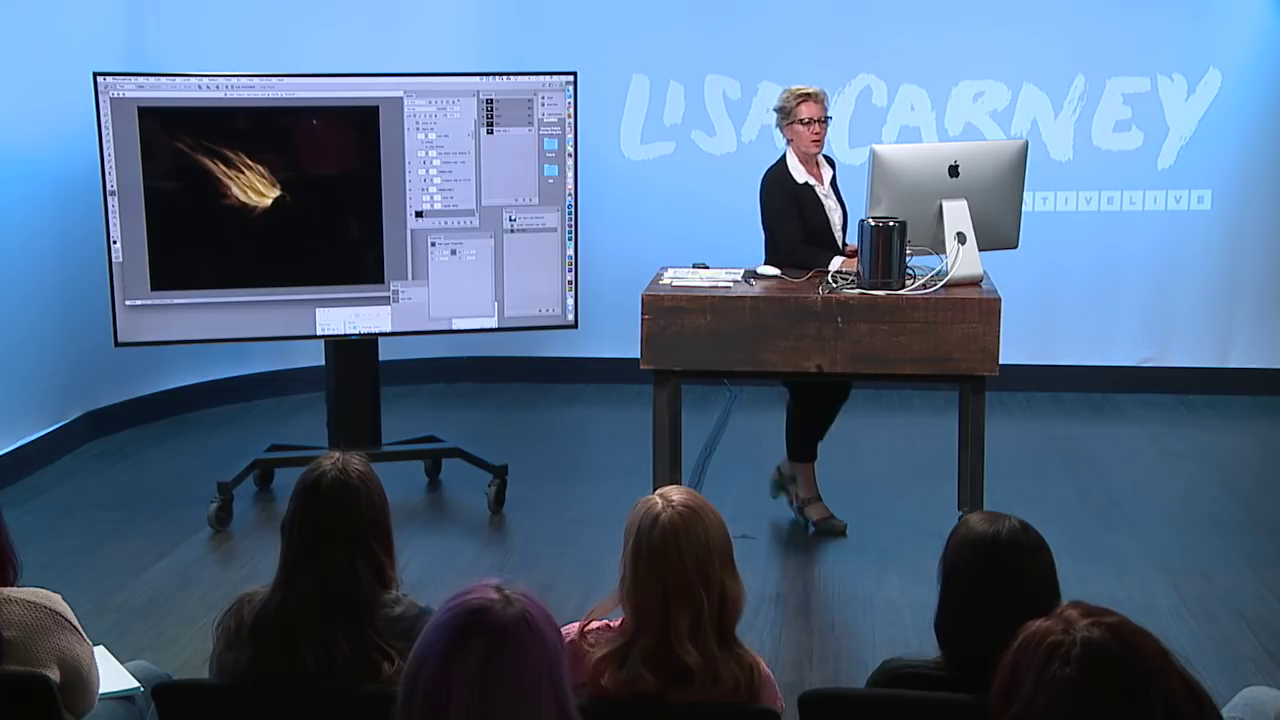
{"action": "key", "text": "ctrl+shift+u"}
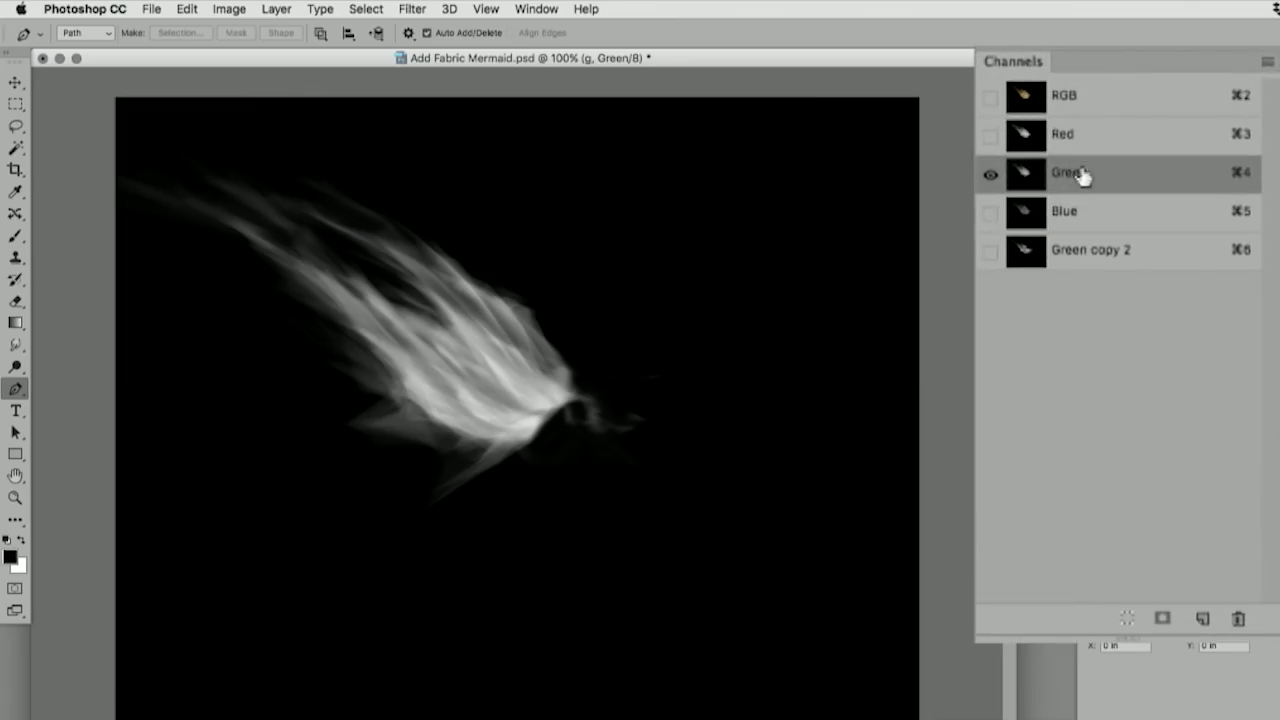
{"action": "left_click", "coordinate": [1063, 134]}
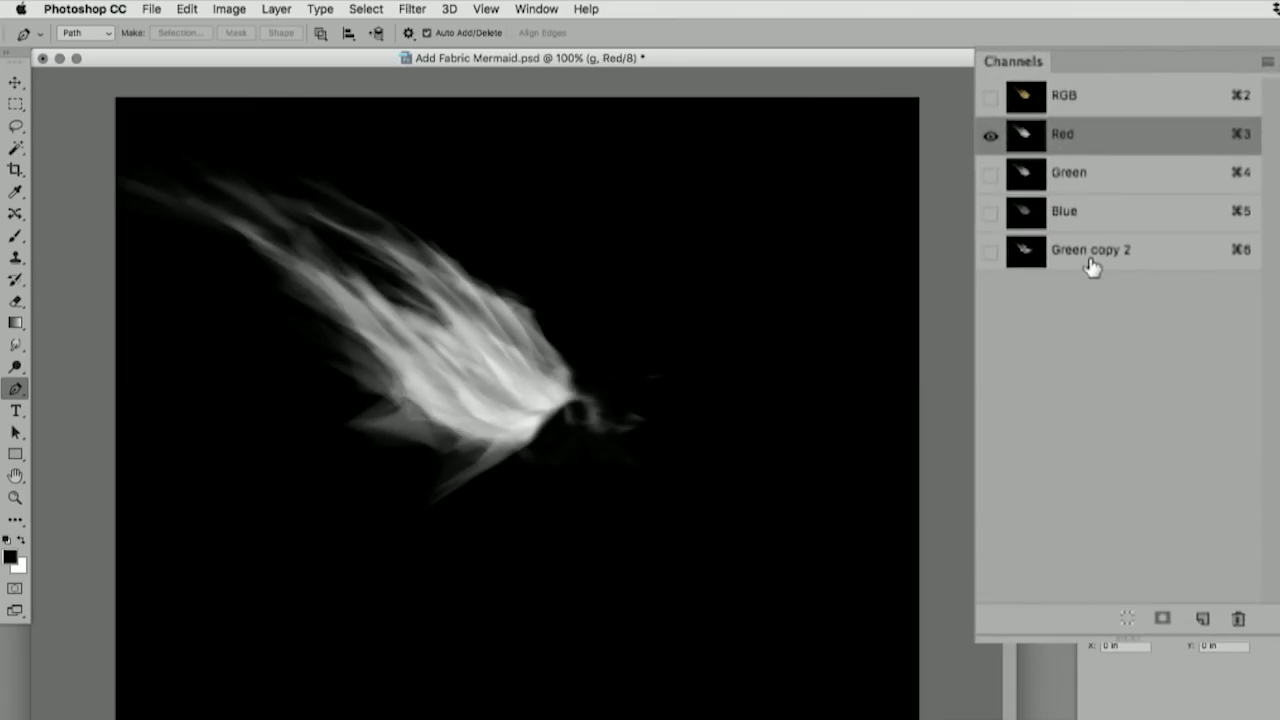
{"action": "left_click", "coordinate": [1084, 176]}
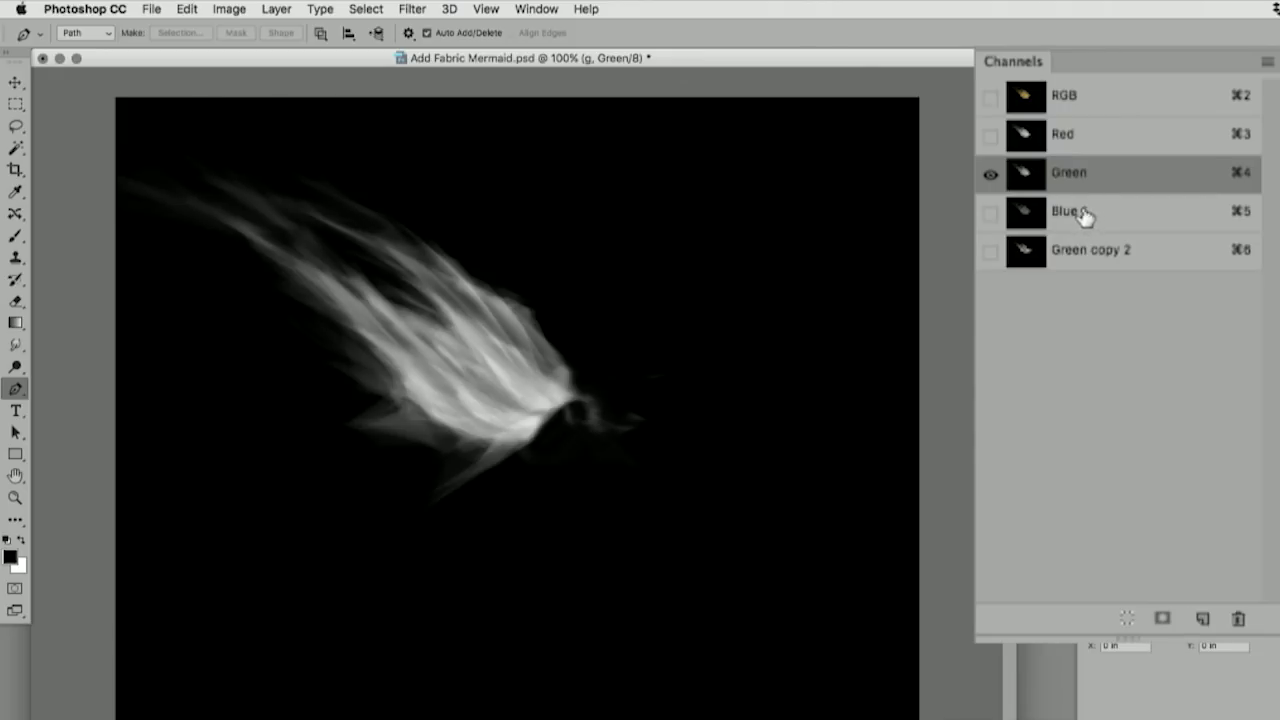
{"action": "left_click", "coordinate": [1080, 214]}
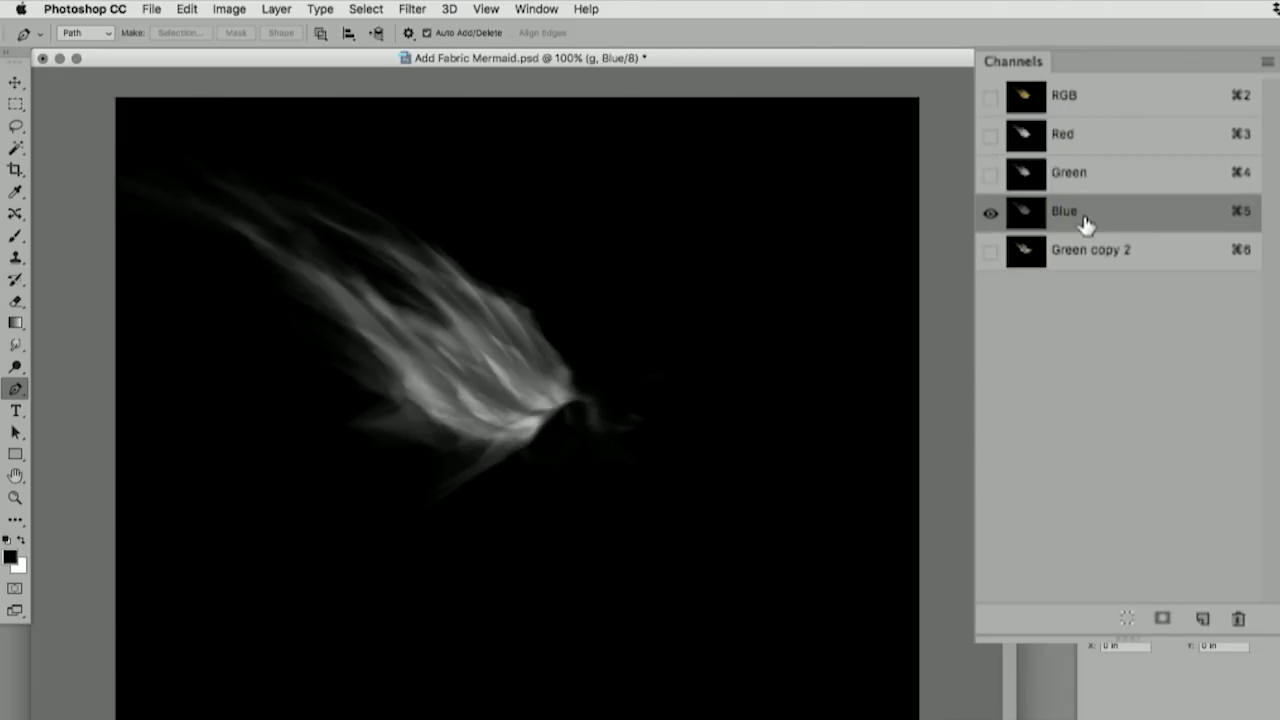
{"action": "left_click", "coordinate": [1086, 256]}
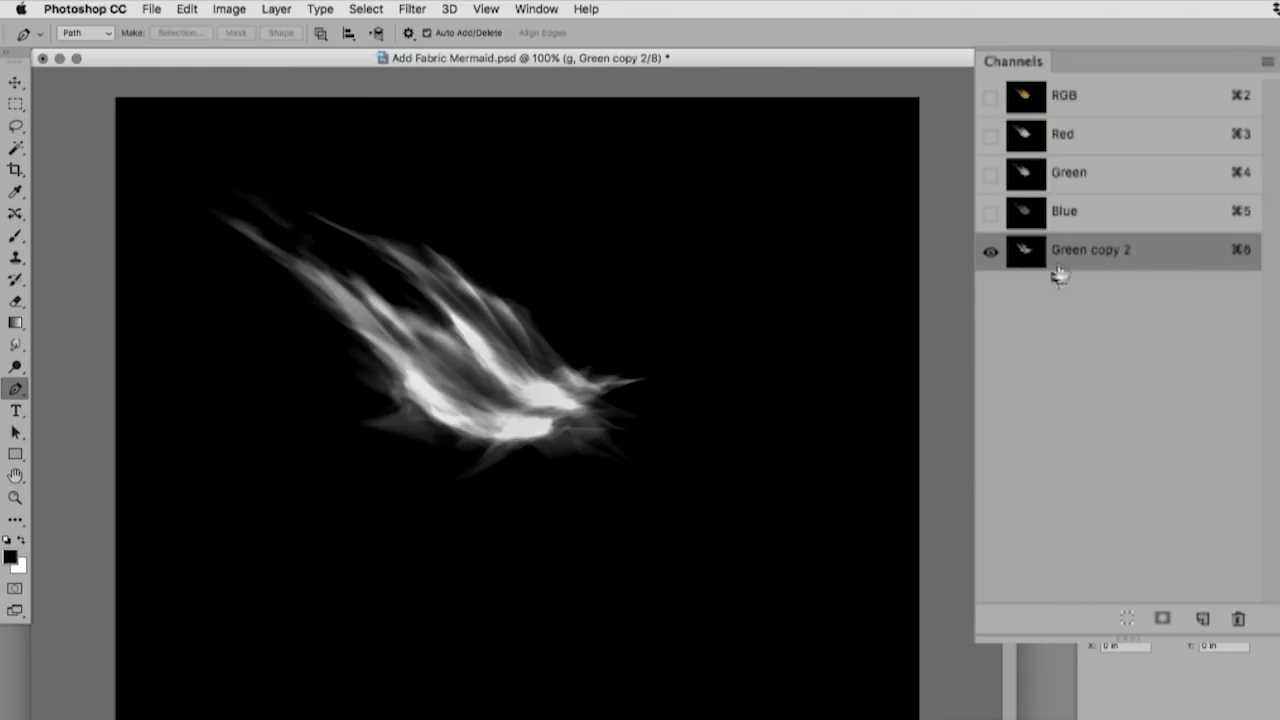
- Duplicate the Blue channel as Blue copy
{"action": "left_click", "coordinate": [1082, 212]}
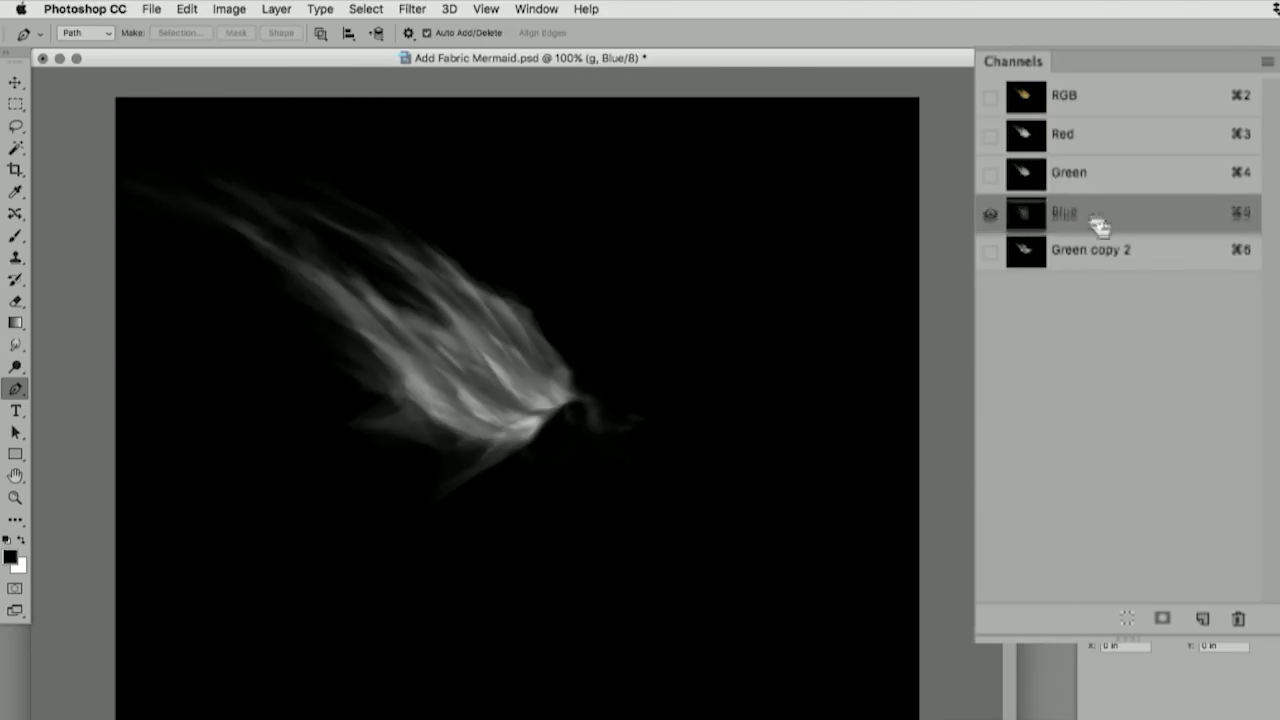
{"action": "left_click_drag", "start_coordinate": [1100, 225], "coordinate": [1203, 620]}
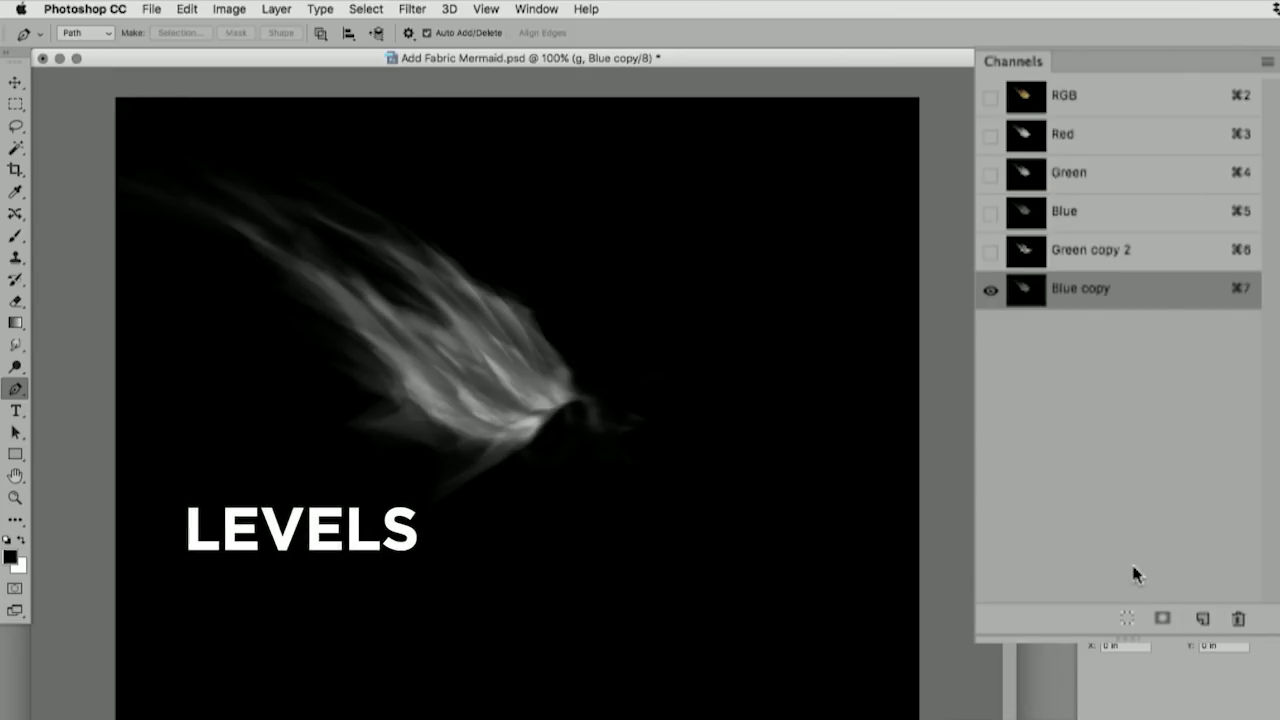
{"action": "key", "text": "super+l"}
- Set Blue copy's Levels inputs to 67 and 220, then collapse and select the Fabric add group
{"action": "left_click_drag", "start_coordinate": [754, 606], "coordinate": [809, 607]}
{"action": "left_click_drag", "start_coordinate": [966, 606], "coordinate": [937, 606]}
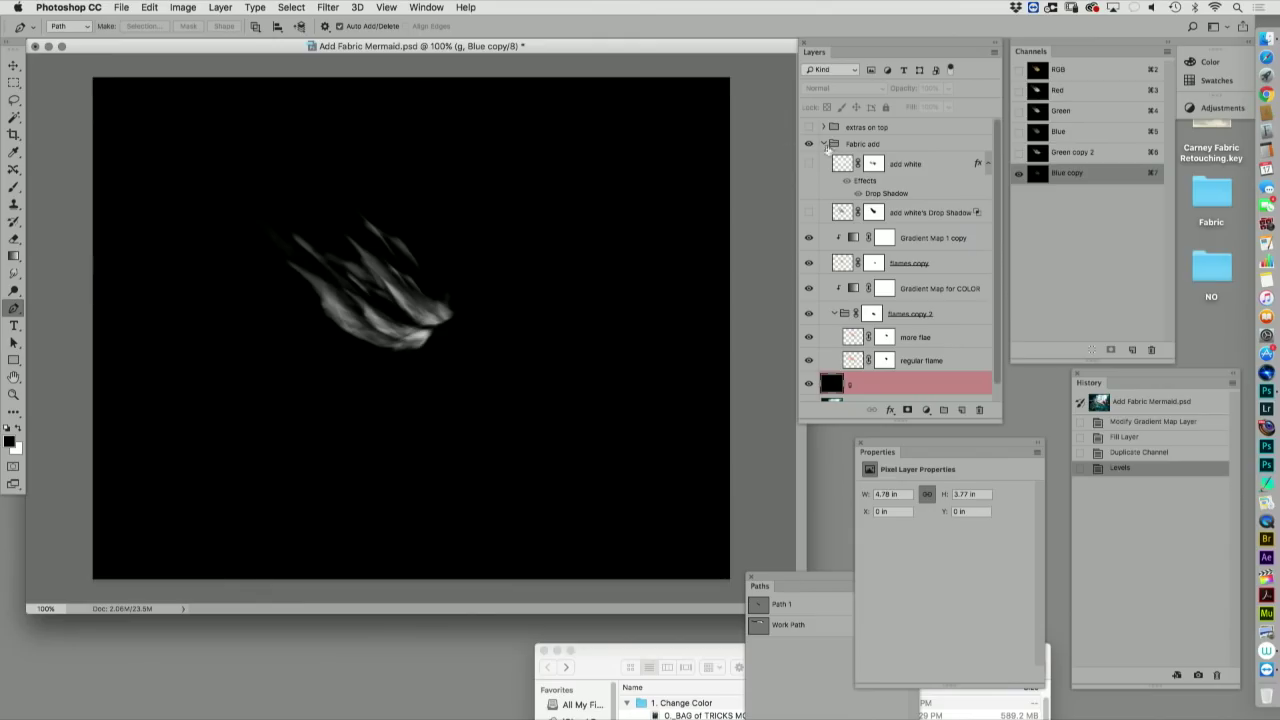
{"action": "left_click", "coordinate": [824, 146]}
{"action": "left_click", "coordinate": [860, 145]}
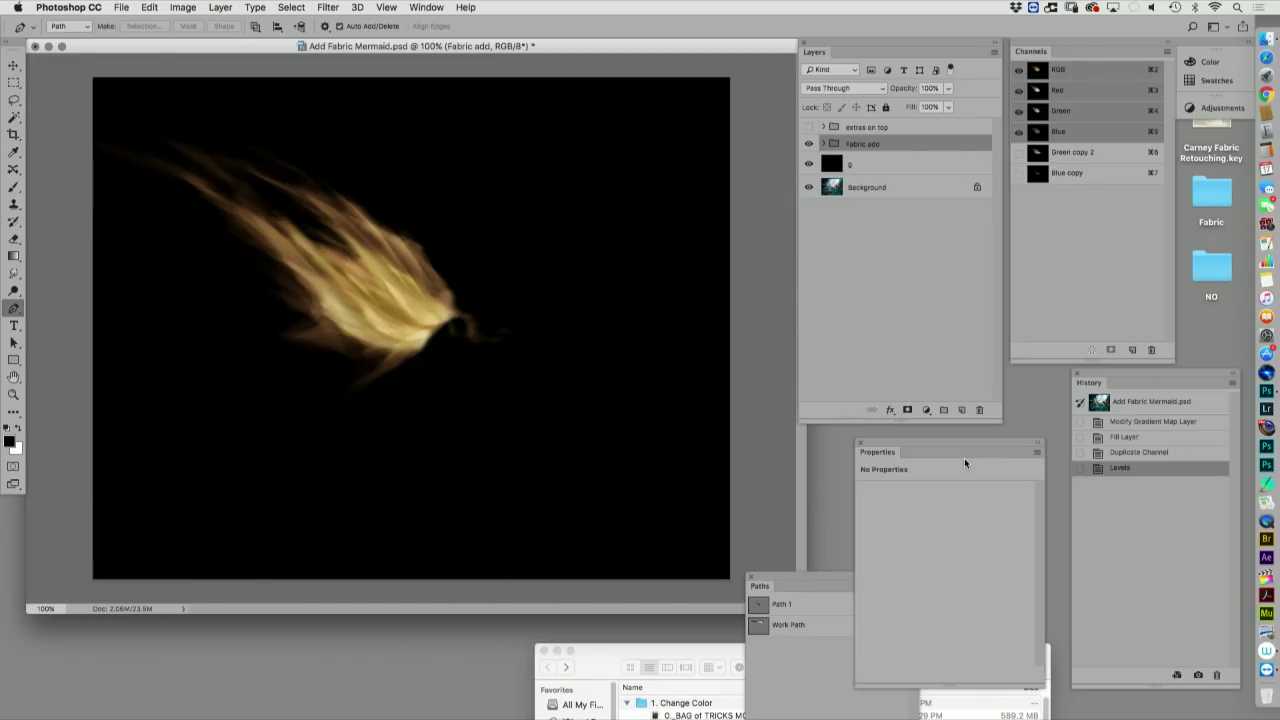
- Add a new layer named 'blue for white fill'
{"action": "key", "text": "super+shift+n"}
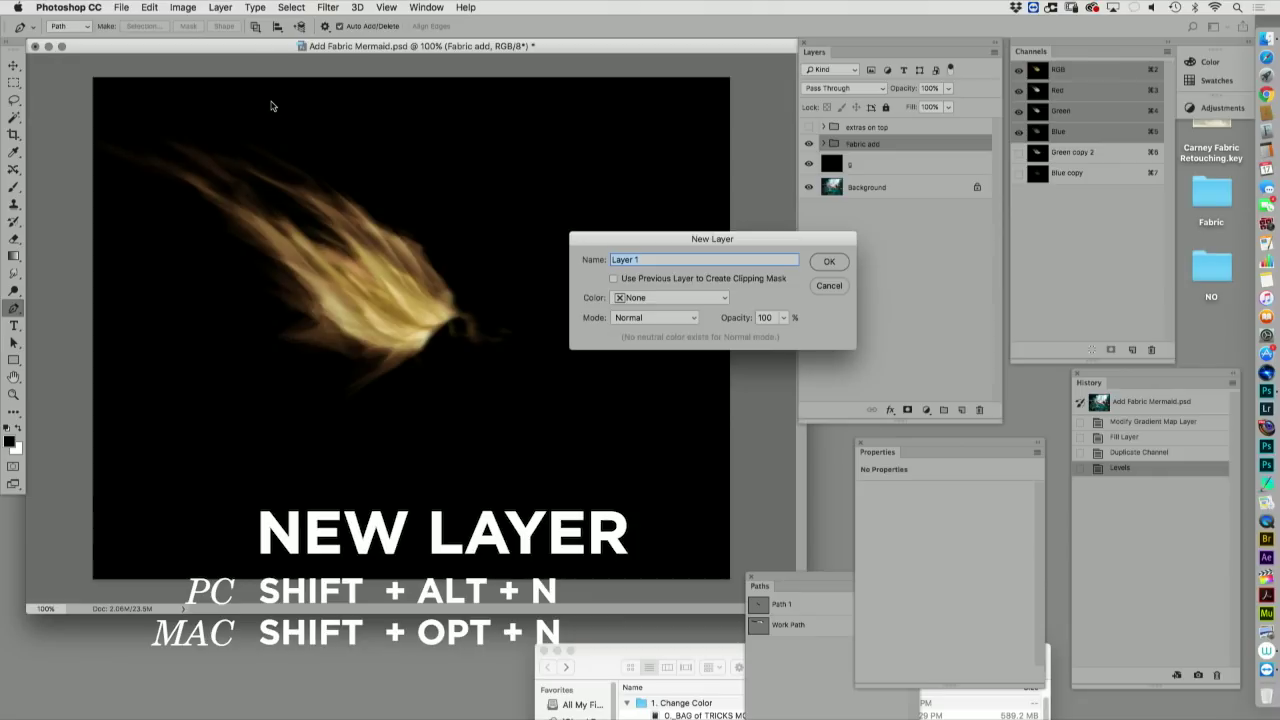
{"action": "type", "text": "blue for white fill"}
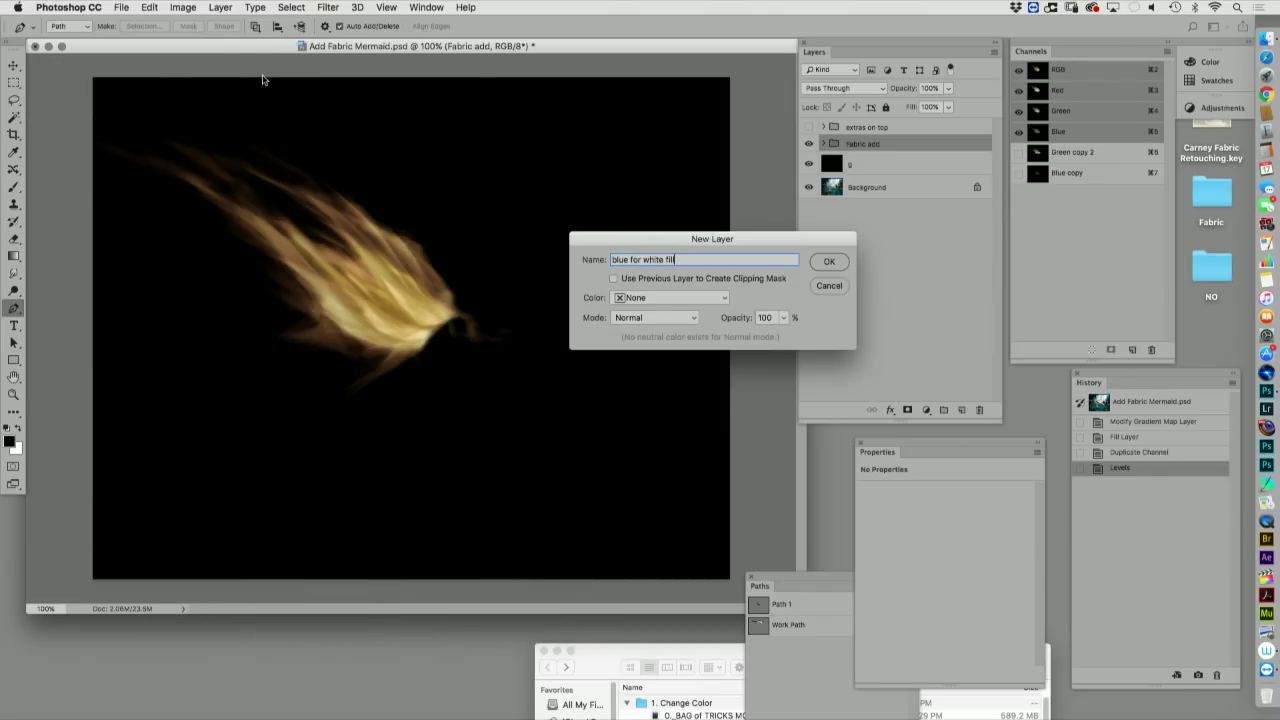
{"action": "key", "text": "Return"}
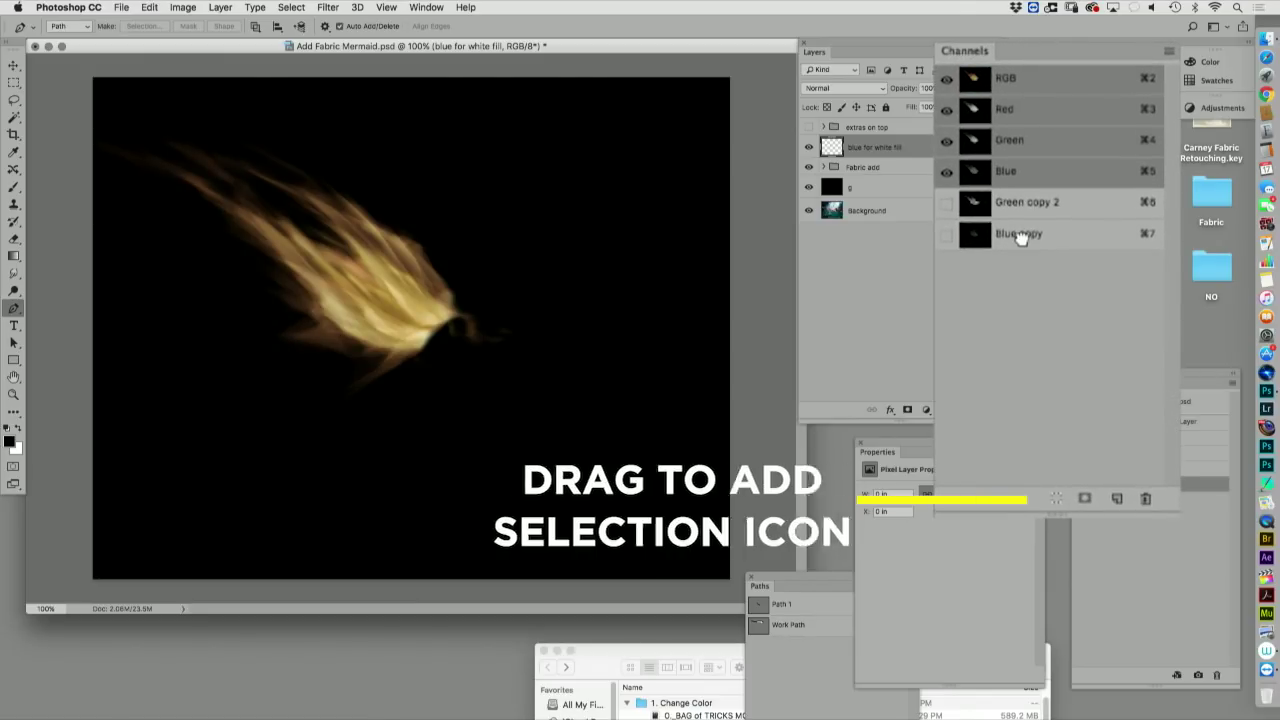
- Fill the Blue copy channel's bright areas with white, then delete the black g layer
{"action": "left_click_drag", "start_coordinate": [1019, 235], "coordinate": [1058, 498]}
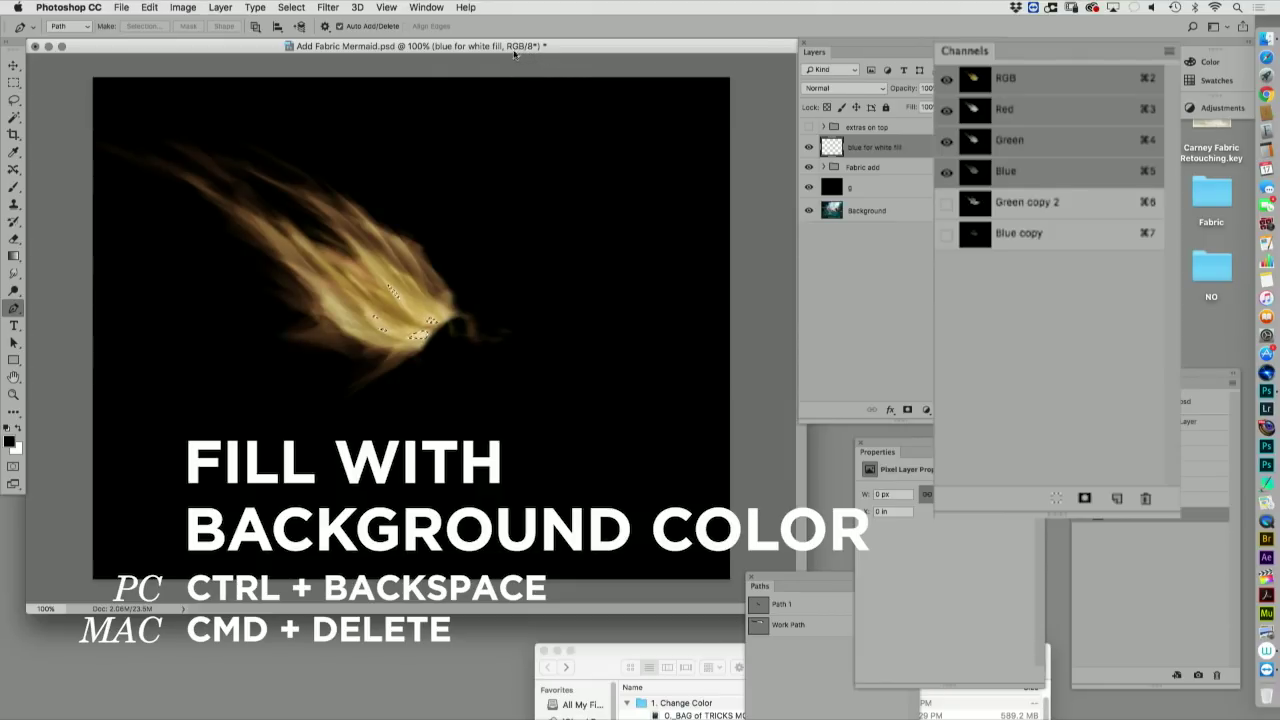
{"action": "key", "text": "super+BackSpace"}
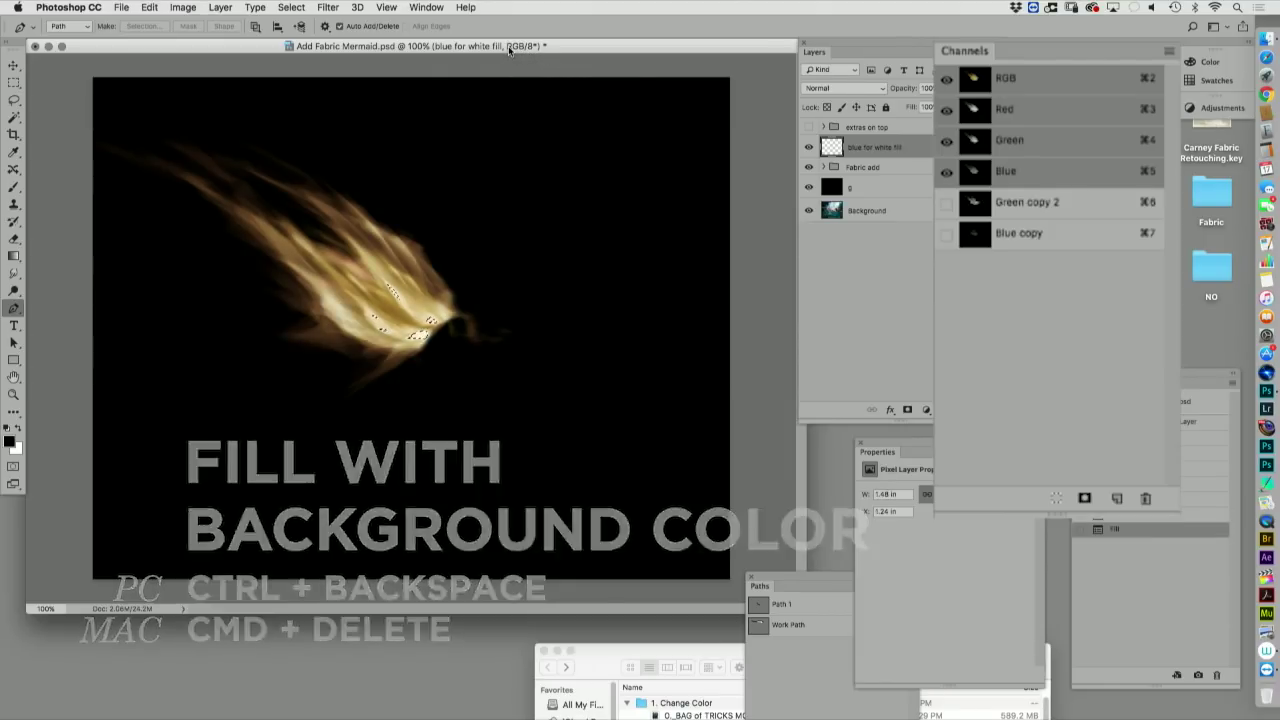
{"action": "key", "text": "super+d"}
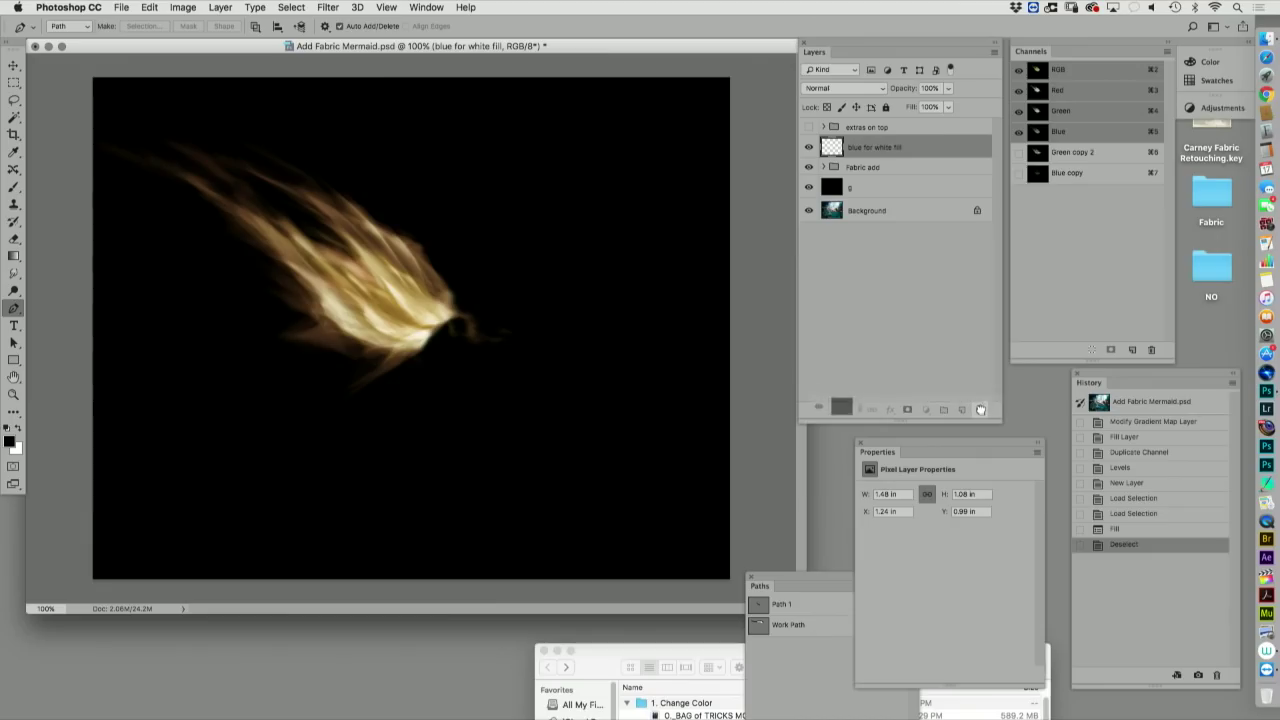
{"action": "left_click", "coordinate": [980, 411]}
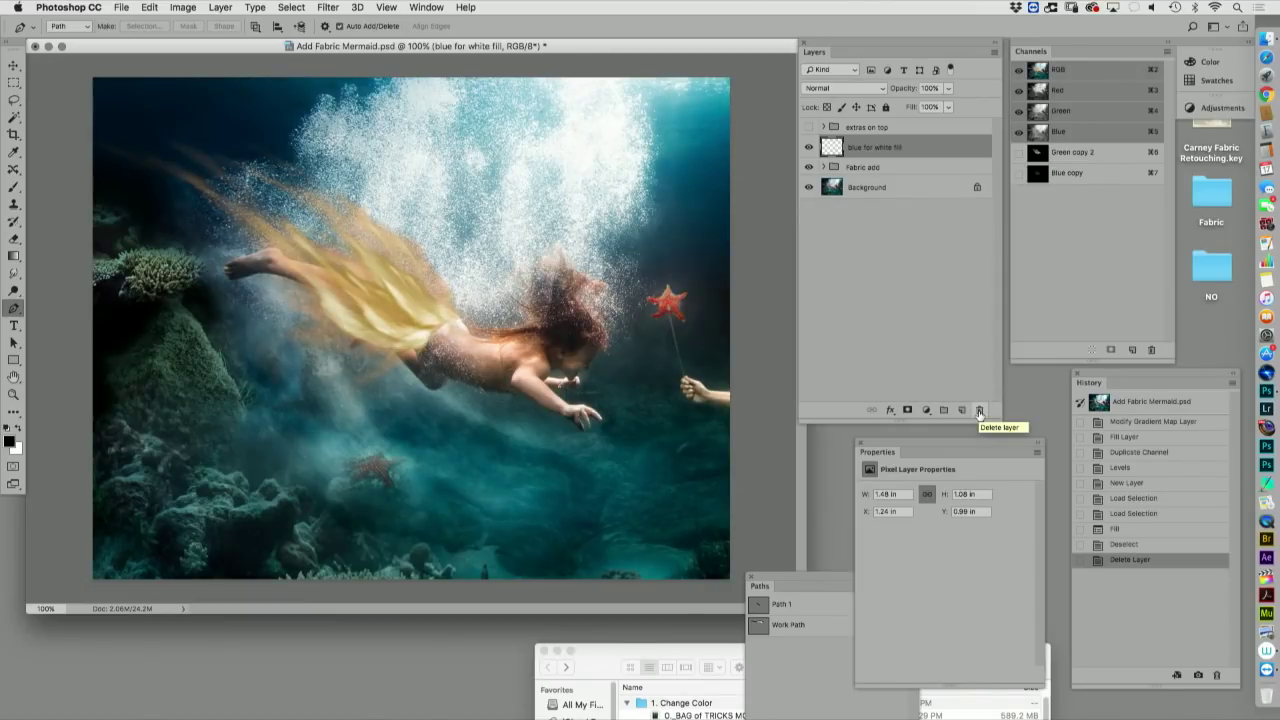